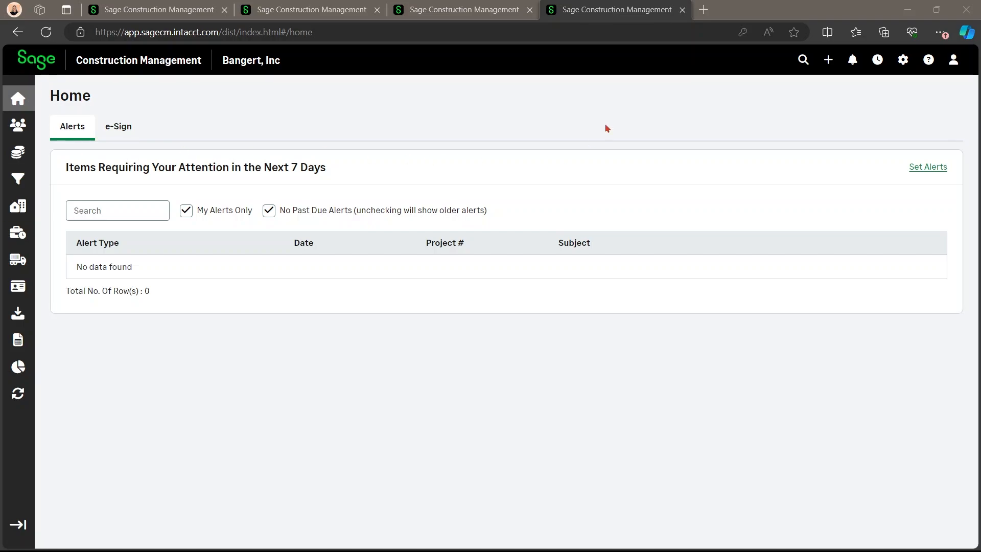
# Step: Open the Lead / Project feature settings and review the lead and project classifications and stages
pyautogui.click(902, 59)
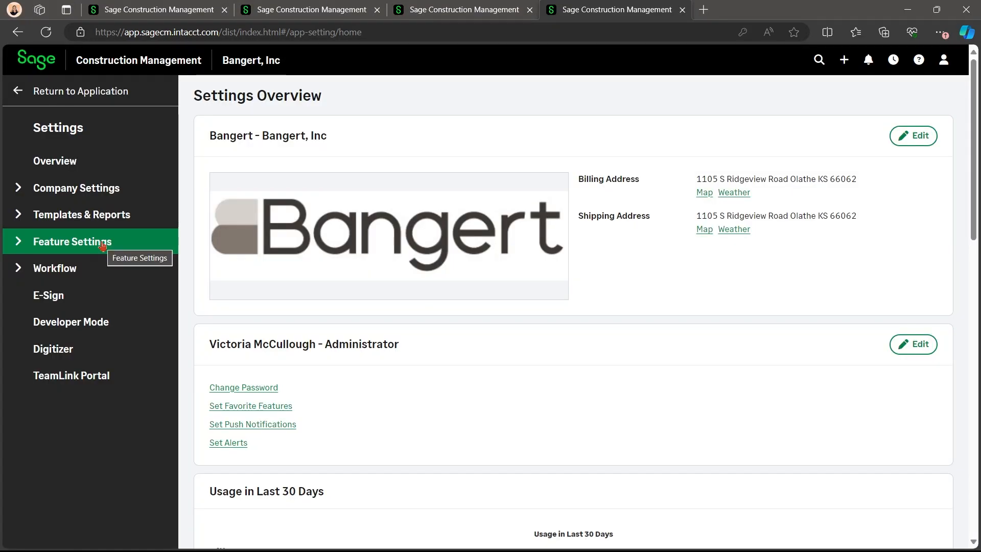
pyautogui.click(103, 244)
pyautogui.scroll(-3, 153, 255)
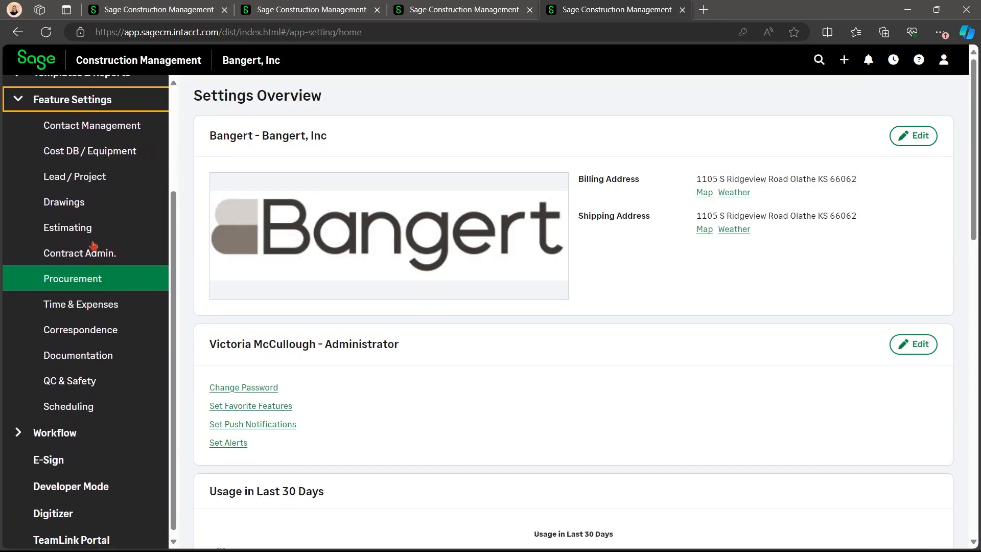
pyautogui.click(94, 197)
pyautogui.click(87, 177)
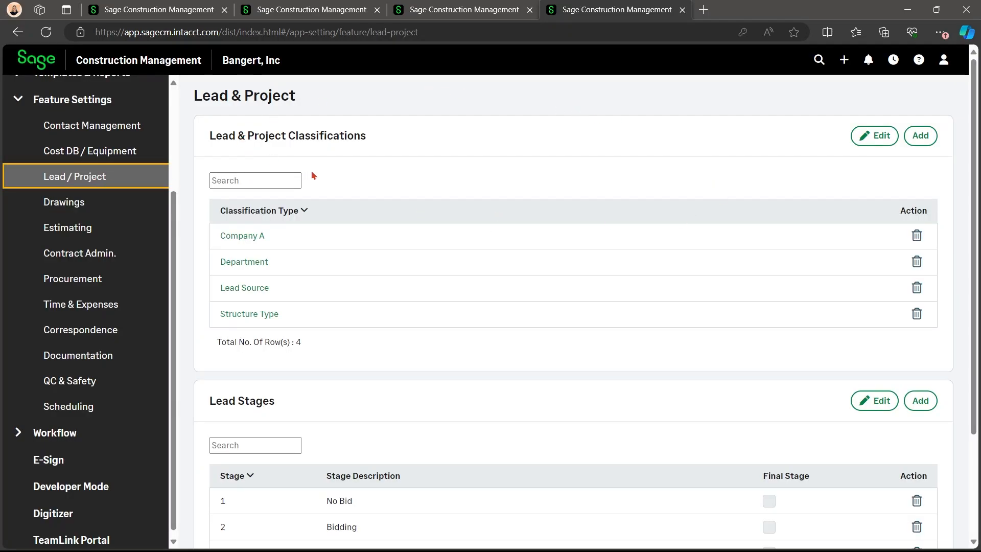
pyautogui.scroll(3, 157, 193)
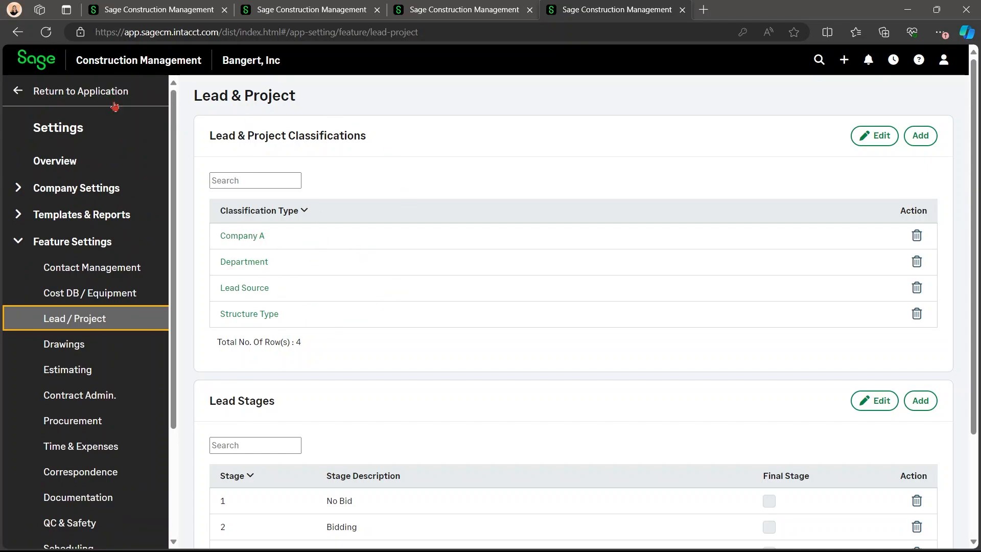
# Step: Return from the settings to the application and start adding an active project manually from the project overview
pyautogui.click(40, 102)
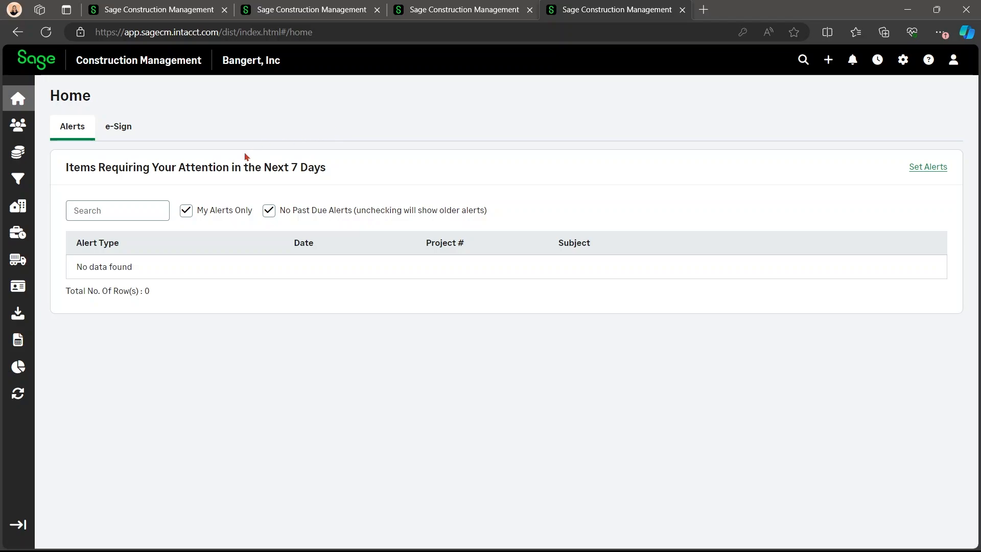
pyautogui.click(20, 206)
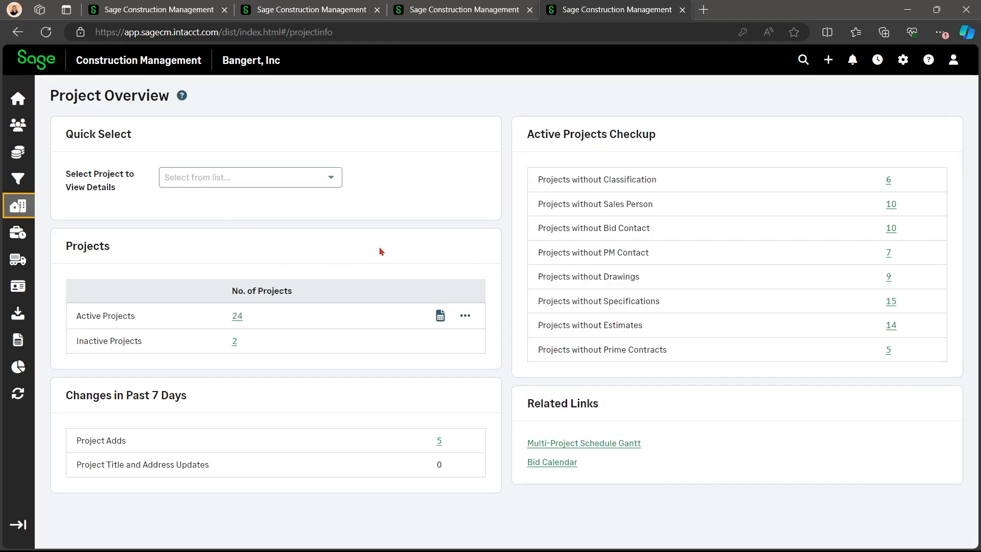
pyautogui.click(466, 317)
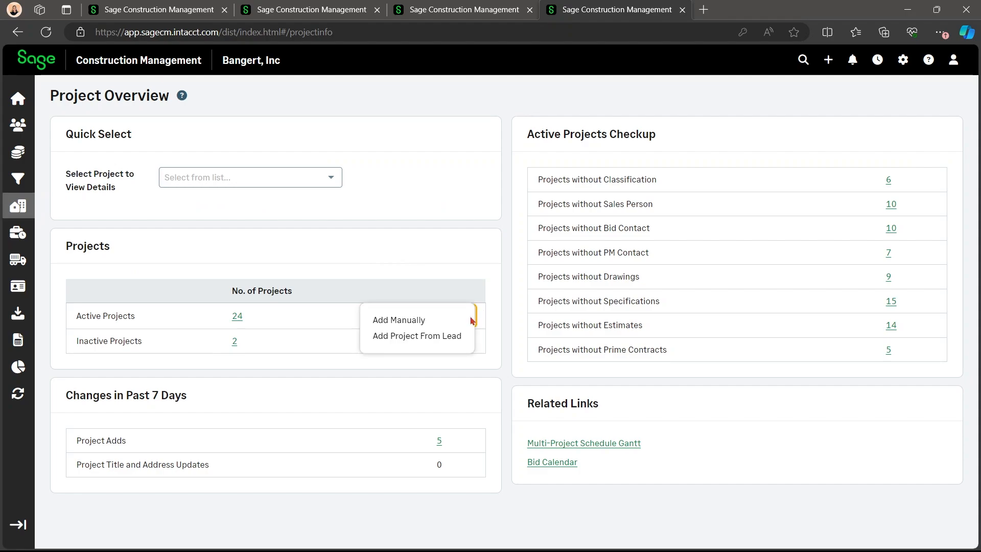
pyautogui.click(408, 321)
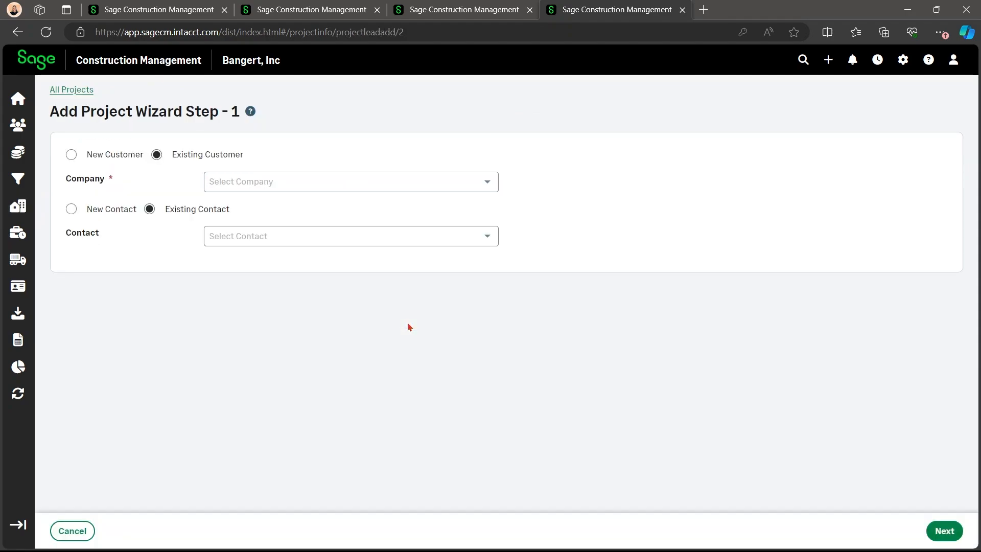
# Step: Choose the existing customer Peach INC with its existing contact for the project and continue to the project information
pyautogui.click(71, 154)
pyautogui.click(155, 155)
pyautogui.click(303, 182)
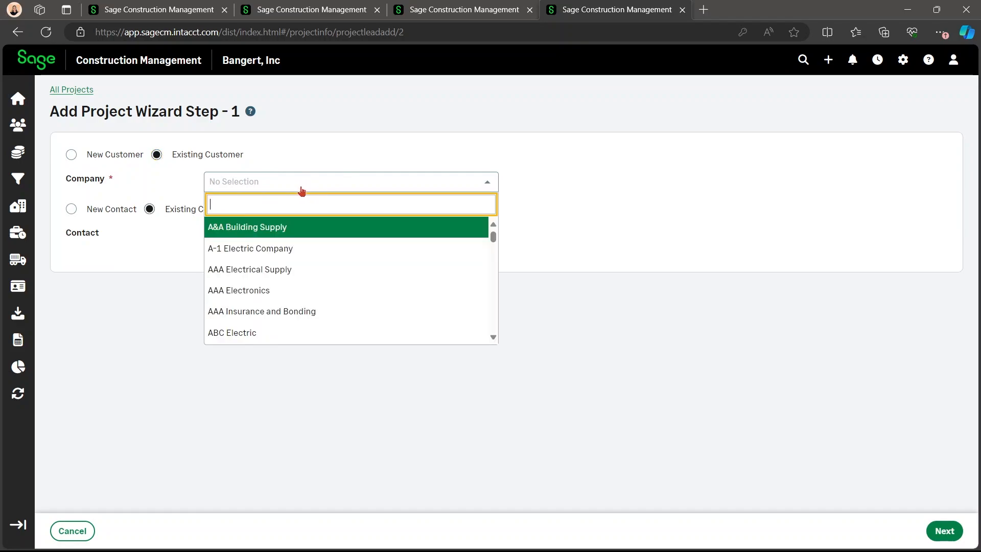
pyautogui.write('peach')
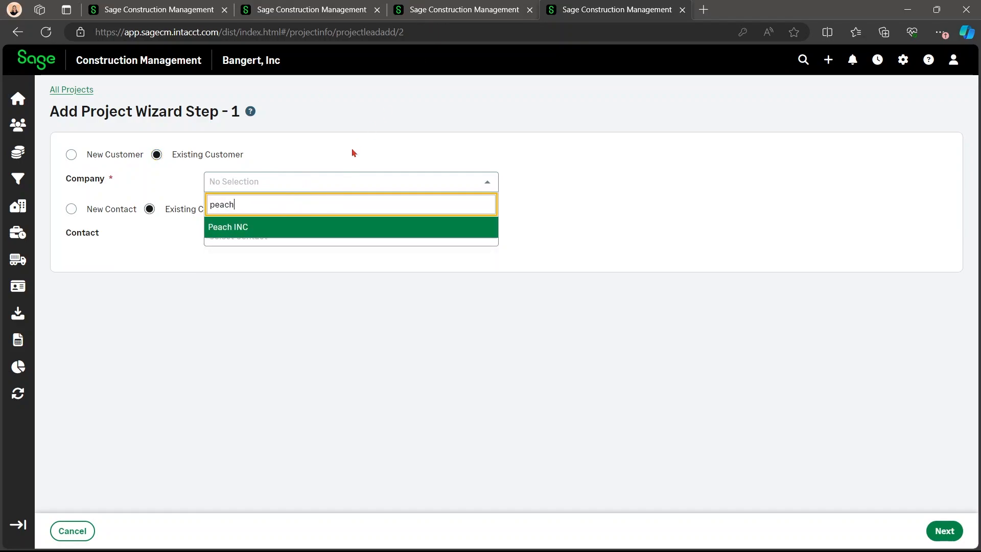
pyautogui.click(301, 229)
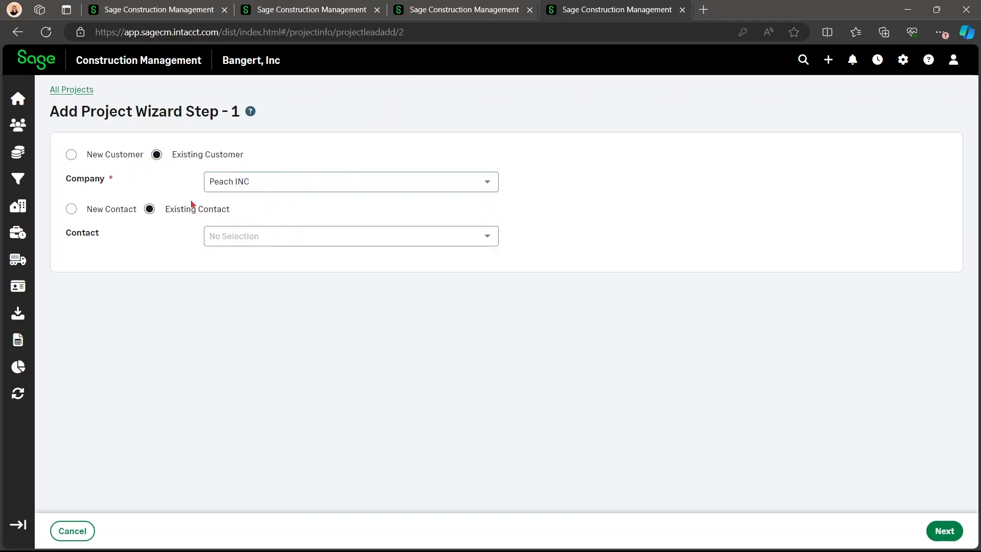
pyautogui.click(258, 244)
pyautogui.click(264, 306)
pyautogui.click(943, 531)
# Step: Enter 24-0000 as the project number and Gym as the project title
pyautogui.scroll(-2, 339, 217)
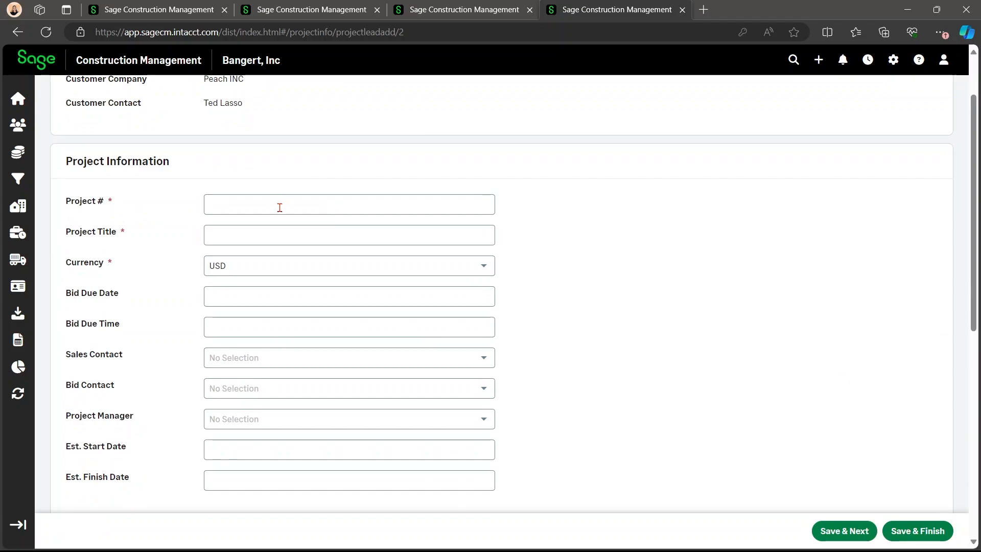
pyautogui.click(279, 208)
pyautogui.write('24-000')
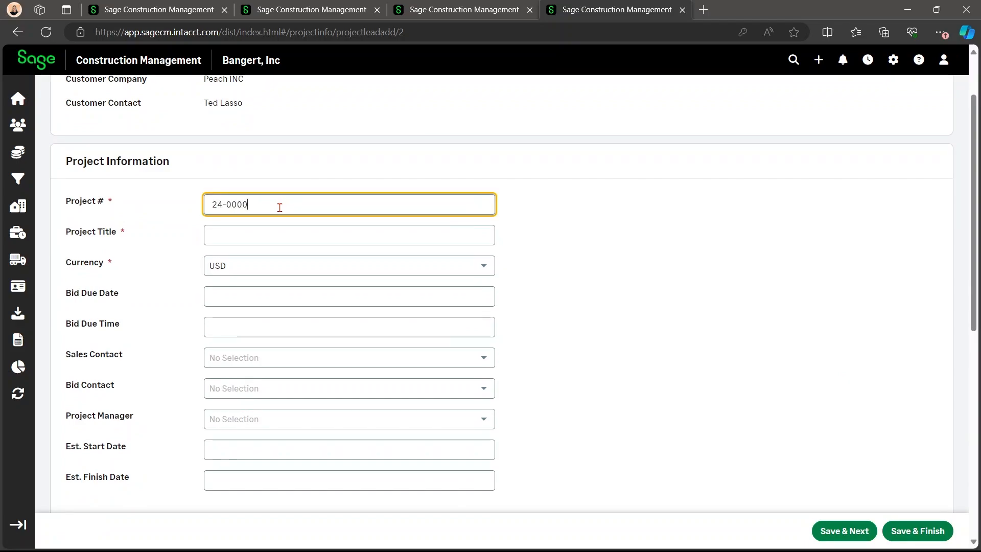
pyautogui.write('0')
pyautogui.click(238, 238)
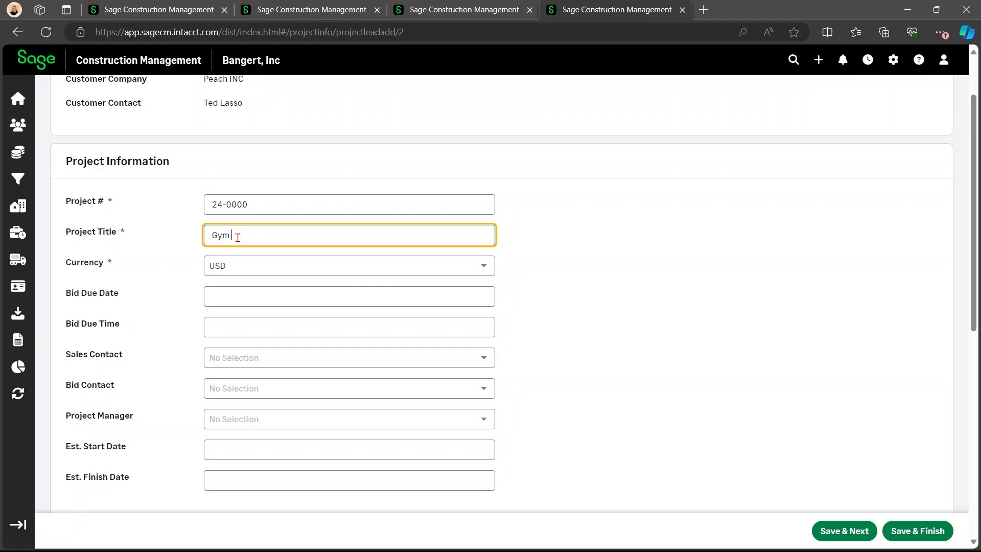
# Step: Assign the project manager by searching the contact list for the person's name
pyautogui.scroll(-2, 273, 300)
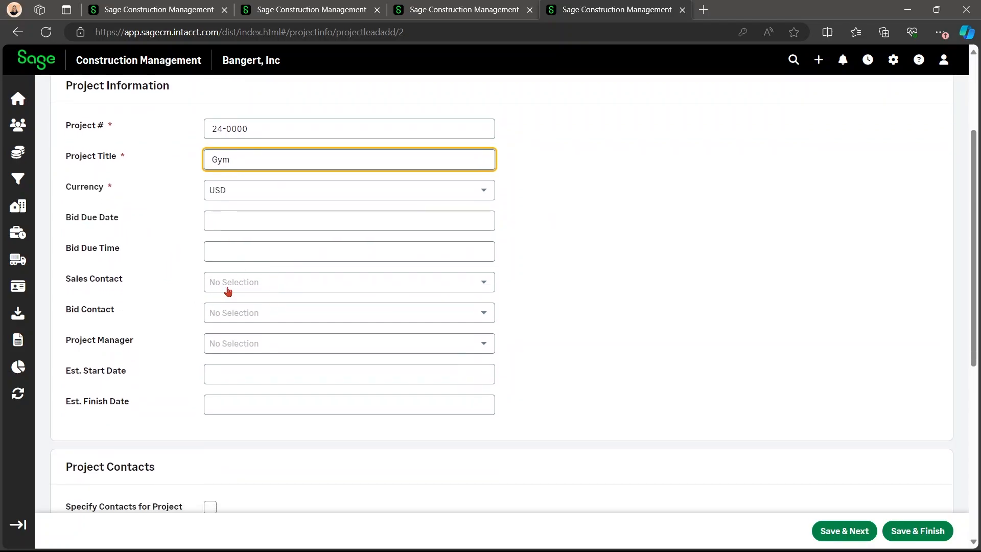
pyautogui.click(247, 343)
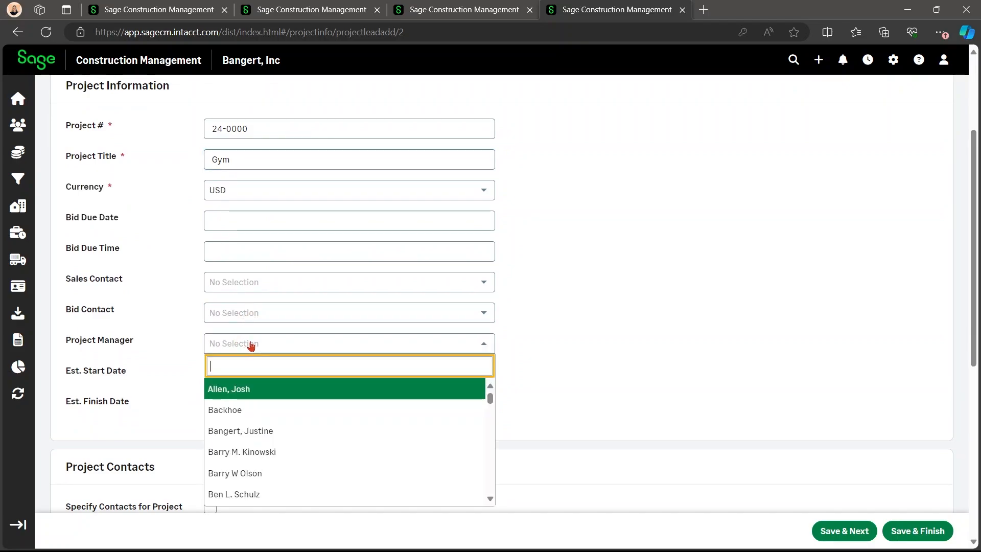
pyautogui.write('vic')
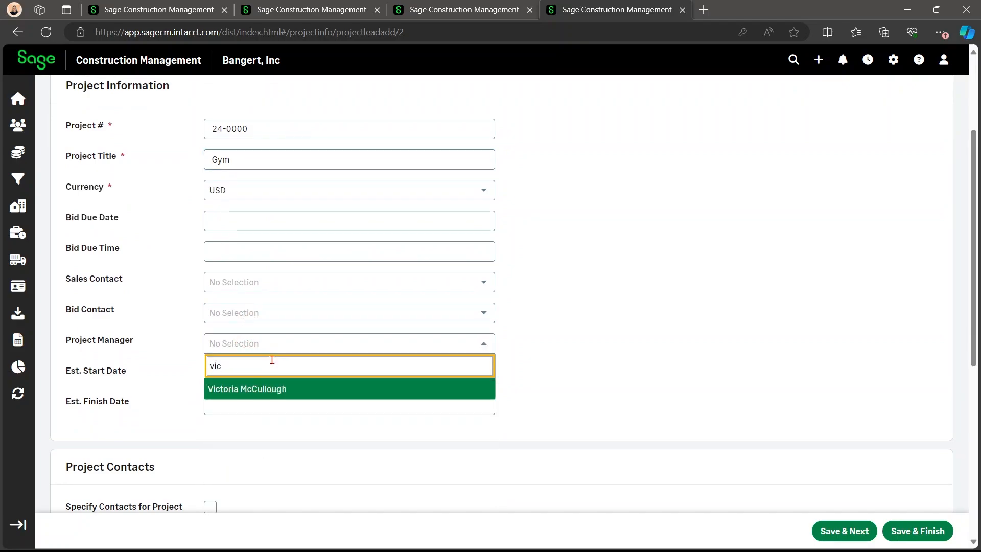
pyautogui.click(259, 388)
# Step: Leave Specify Contacts for Project disabled and save the project information to continue to the classifications
pyautogui.scroll(-7, 304, 326)
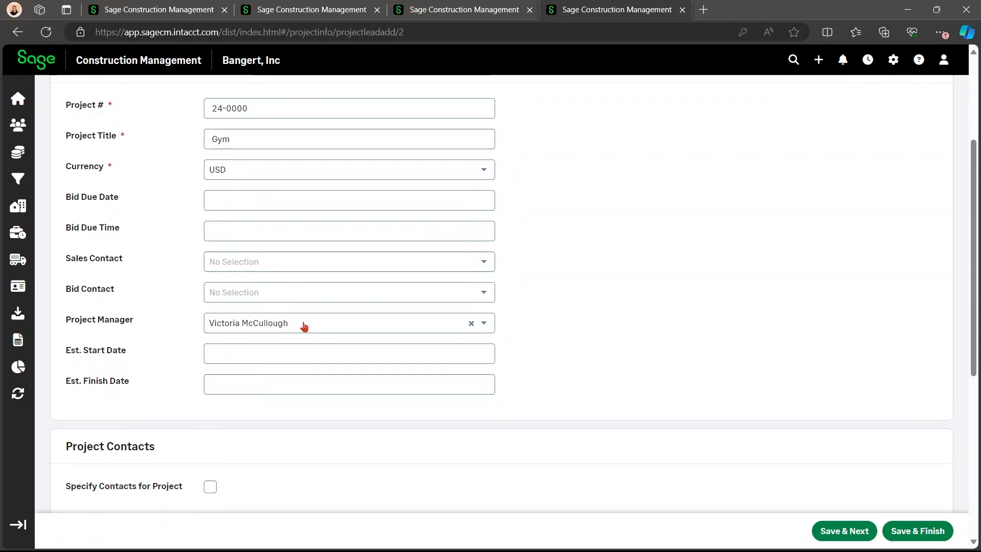
pyautogui.click(211, 150)
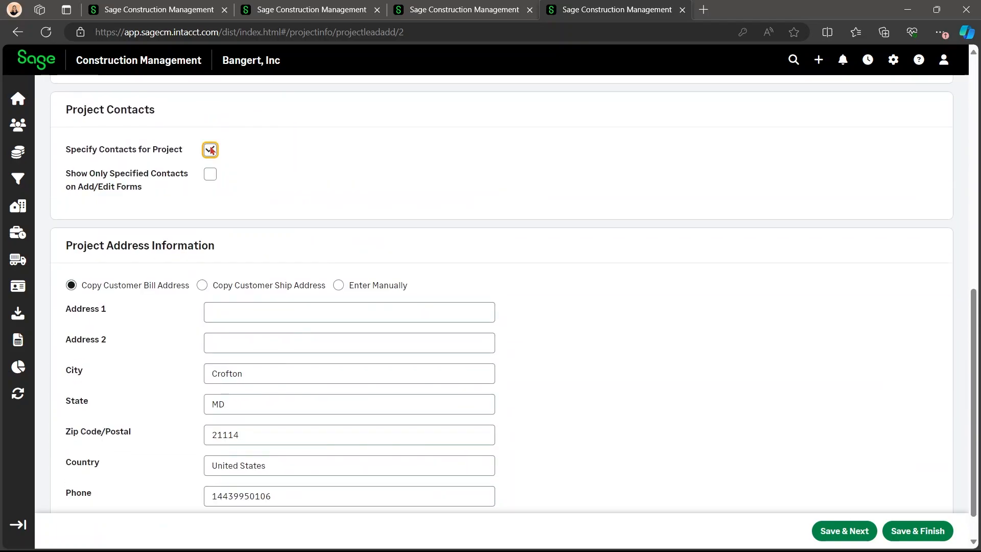
pyautogui.click(210, 150)
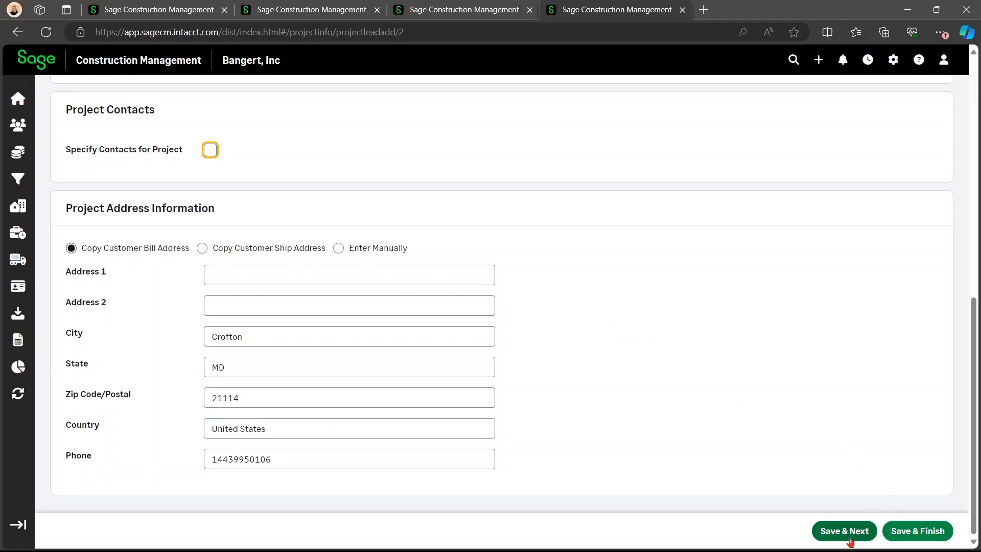
pyautogui.click(834, 533)
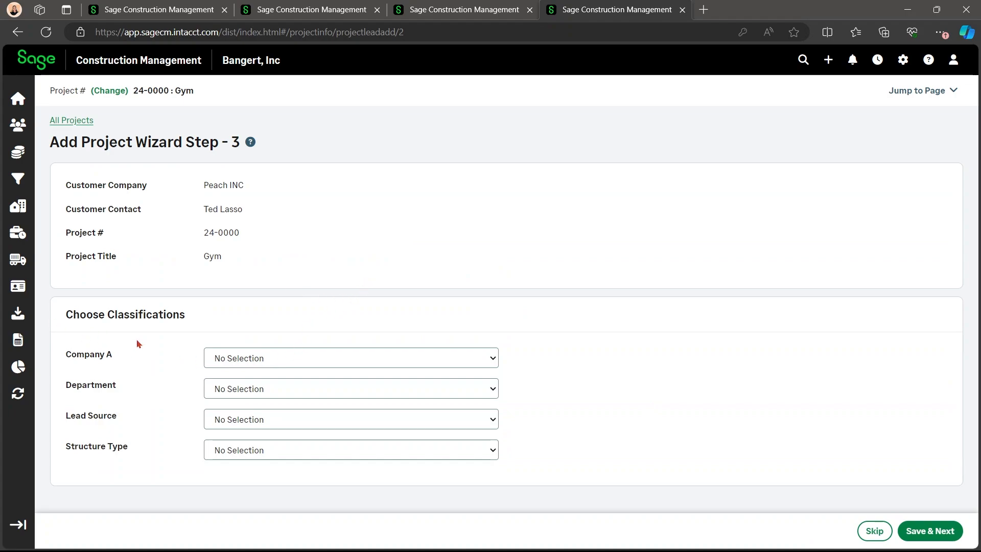
# Step: Set the project's Department to Commercial and Lead Source to Advertisement, and save the classifications
pyautogui.click(257, 390)
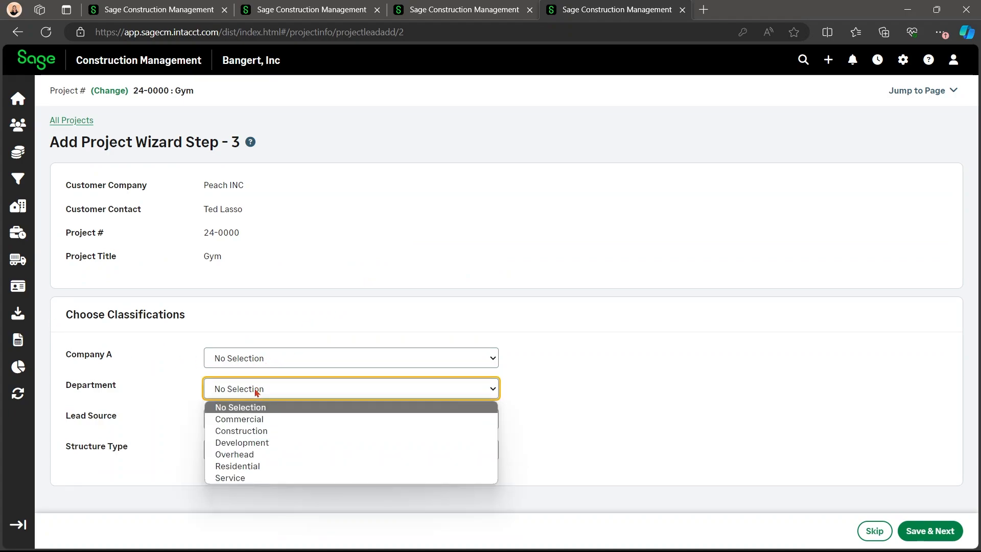
pyautogui.click(261, 419)
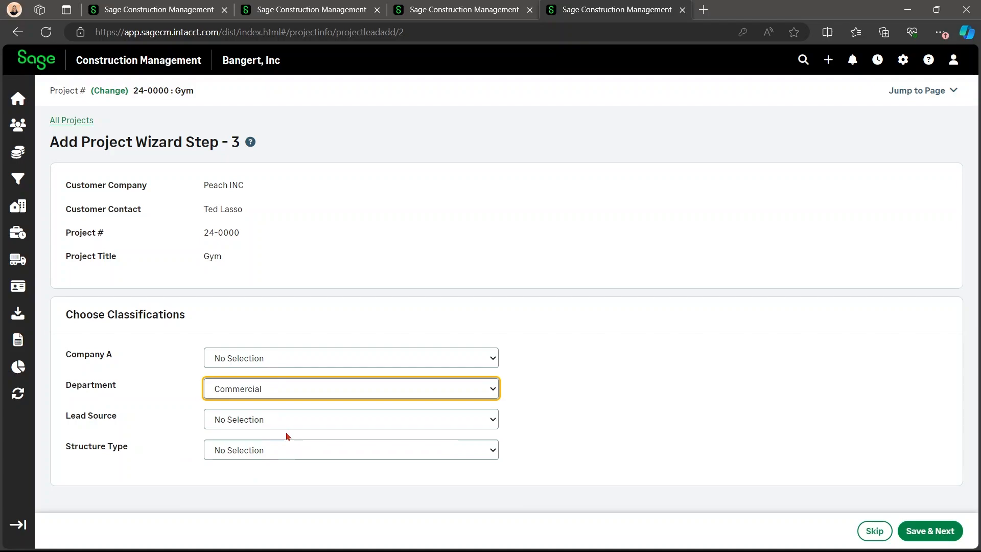
pyautogui.click(314, 422)
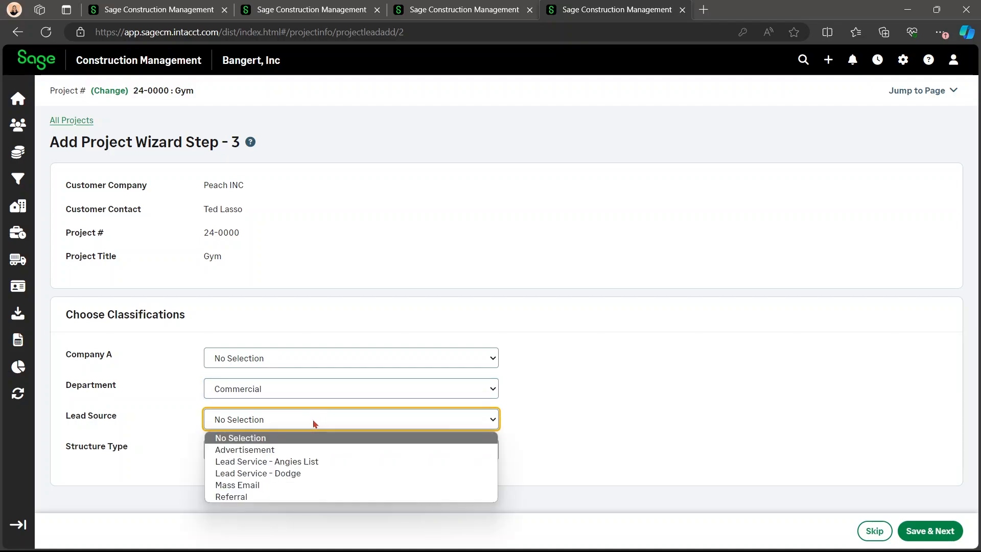
pyautogui.click(299, 450)
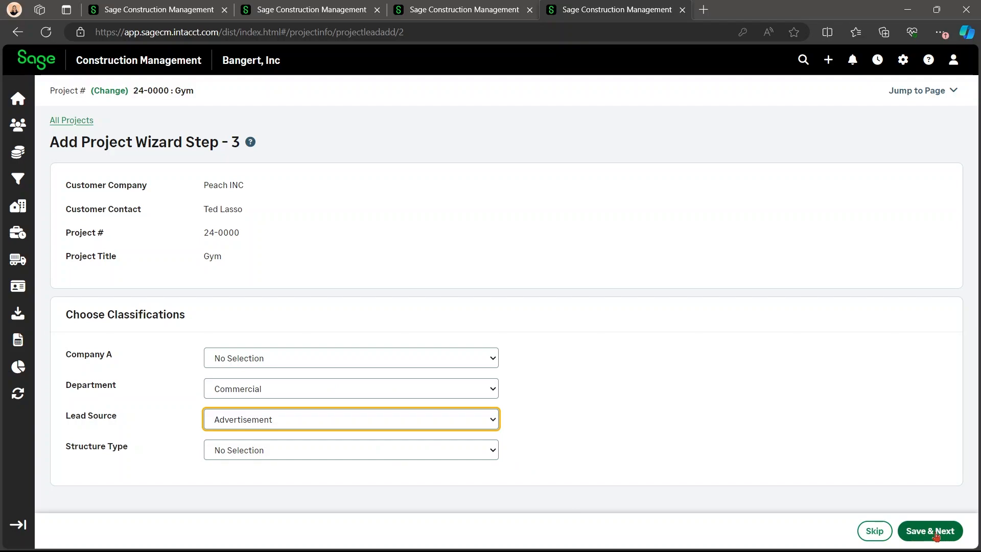
pyautogui.click(920, 531)
# Step: Upload the Arch, Elec, Mech and Struc Rev0 drawing PDFs numbered 01 to 03 from the framington folder and continue to their details
pyautogui.scroll(-2, 251, 270)
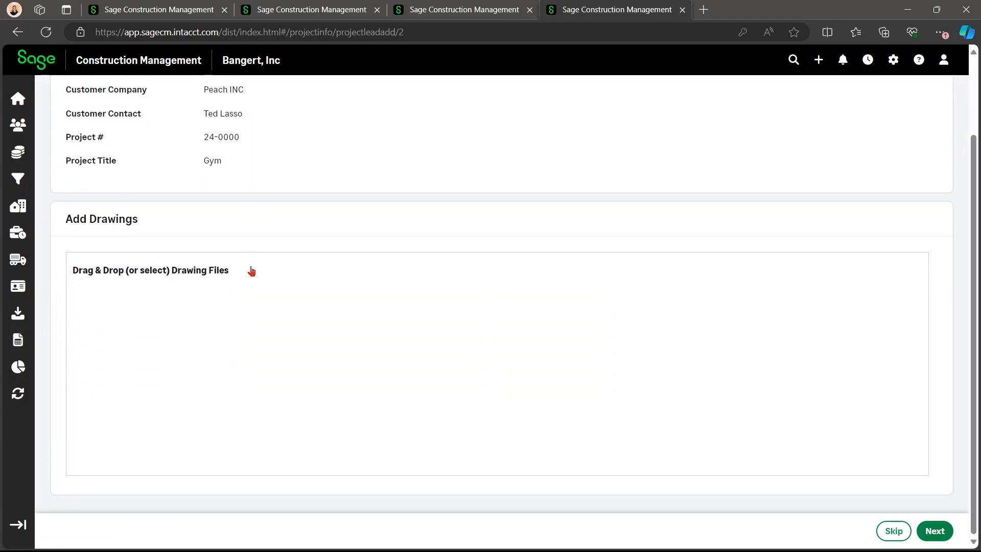
pyautogui.click(252, 271)
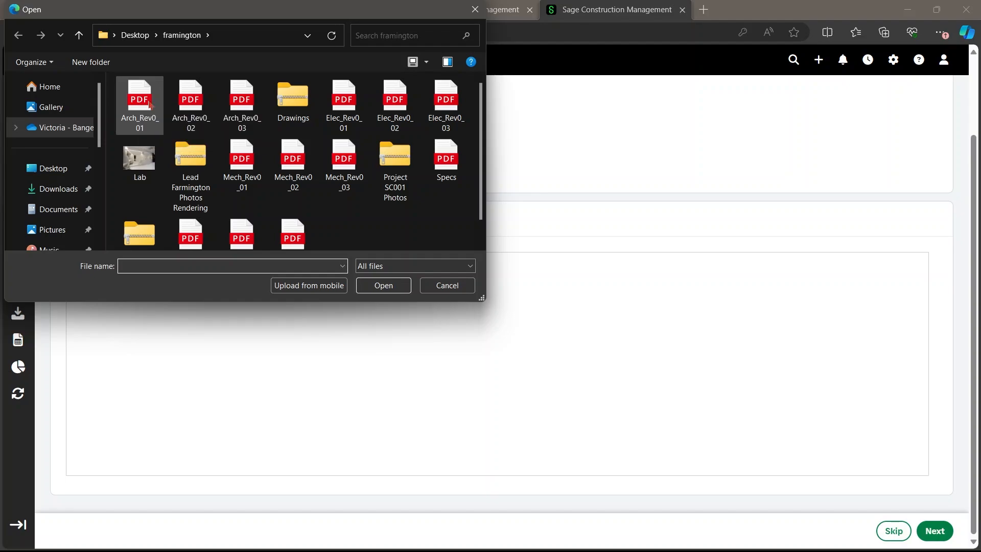
pyautogui.click(139, 105)
pyautogui.keyDown('ctrl'); pyautogui.click(190, 105); pyautogui.keyUp('ctrl')
pyautogui.keyDown('ctrl'); pyautogui.click(242, 105); pyautogui.keyUp('ctrl')
pyautogui.keyDown('ctrl'); pyautogui.click(242, 164); pyautogui.keyUp('ctrl')
pyautogui.keyDown('ctrl'); pyautogui.click(293, 164); pyautogui.keyUp('ctrl')
pyautogui.keyDown('ctrl'); pyautogui.click(331, 164); pyautogui.keyUp('ctrl')
pyautogui.keyDown('ctrl'); pyautogui.click(344, 105); pyautogui.keyUp('ctrl')
pyautogui.keyDown('ctrl'); pyautogui.click(395, 104); pyautogui.keyUp('ctrl')
pyautogui.keyDown('ctrl'); pyautogui.click(446, 105); pyautogui.keyUp('ctrl')
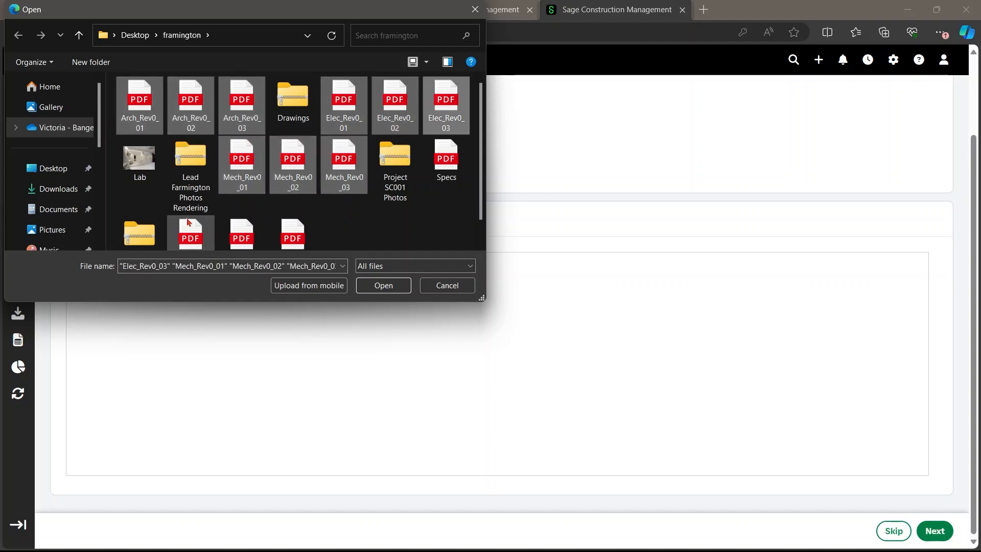
pyautogui.keyDown('ctrl'); pyautogui.click(191, 238); pyautogui.keyUp('ctrl')
pyautogui.keyDown('ctrl'); pyautogui.click(241, 219); pyautogui.keyUp('ctrl')
pyautogui.keyDown('ctrl'); pyautogui.click(293, 220); pyautogui.keyUp('ctrl')
pyautogui.click(369, 286)
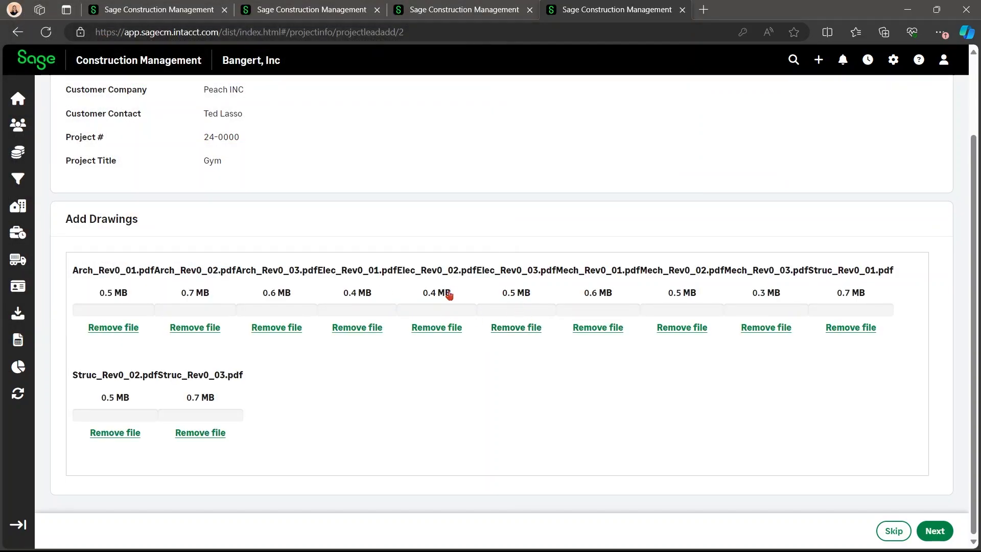
pyautogui.click(935, 535)
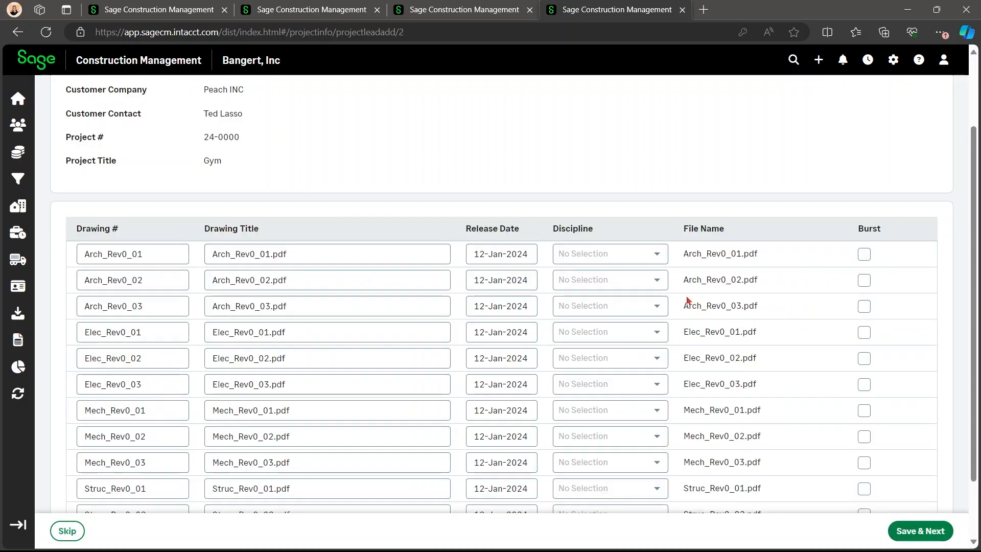
# Step: Set the discipline of drawings Arch_Rev0_01, Arch_Rev0_02 and Arch_Rev0_03 to Architectural
pyautogui.click(618, 254)
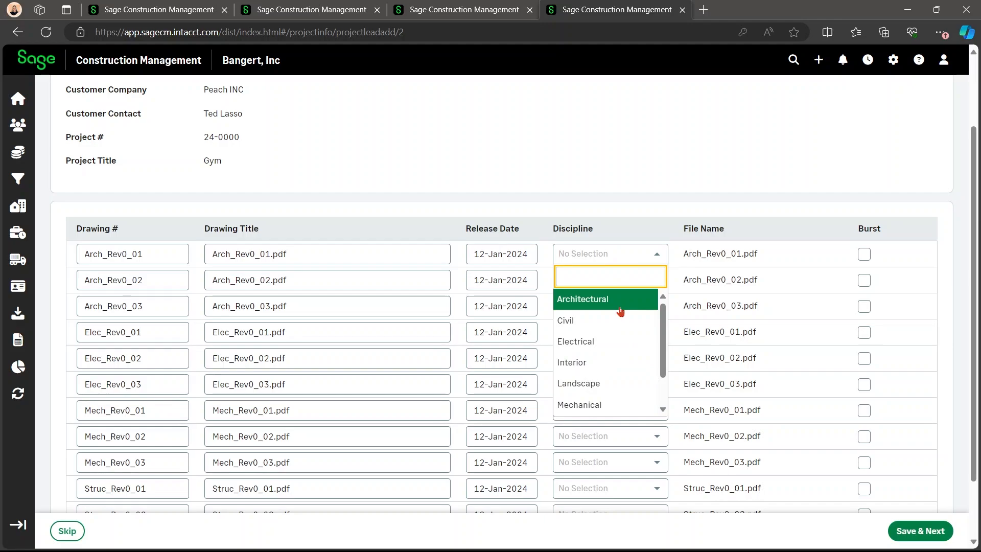
pyautogui.click(619, 307)
pyautogui.click(602, 281)
pyautogui.click(595, 325)
pyautogui.click(588, 306)
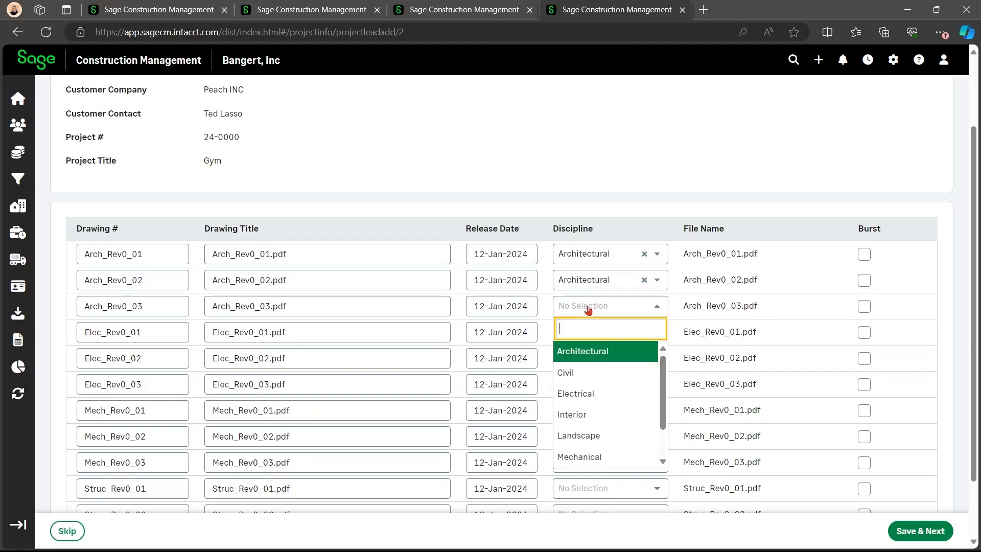
pyautogui.click(593, 362)
# Step: Set the discipline of drawings Elec_Rev0_01, Elec_Rev0_02 and Elec_Rev0_03 to Electrical
pyautogui.click(587, 333)
pyautogui.click(597, 420)
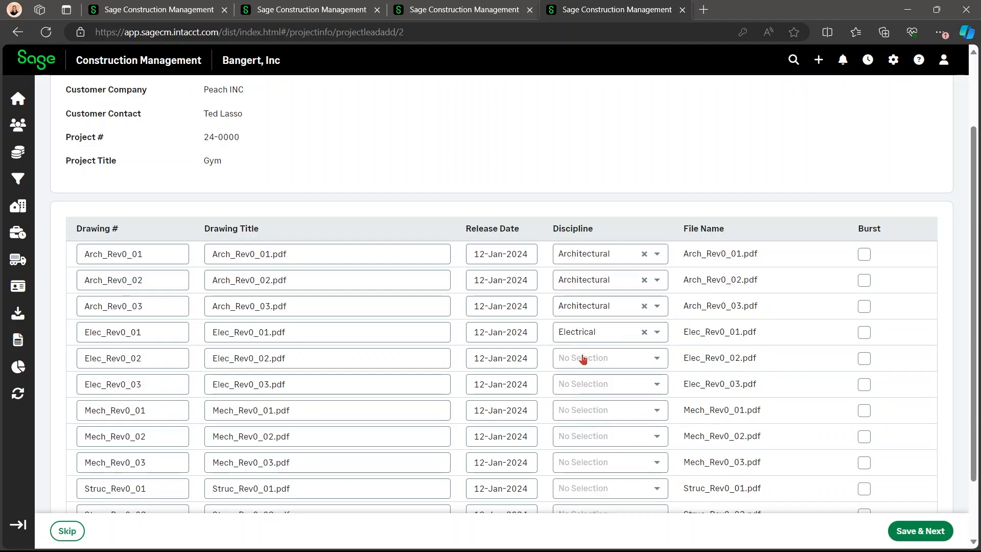
pyautogui.click(583, 359)
pyautogui.click(601, 446)
pyautogui.click(590, 384)
pyautogui.click(605, 469)
# Step: Set the discipline of drawings Mech_Rev0_01, Mech_Rev0_02 and Mech_Rev0_03 to Mechanical
pyautogui.scroll(-2, 598, 434)
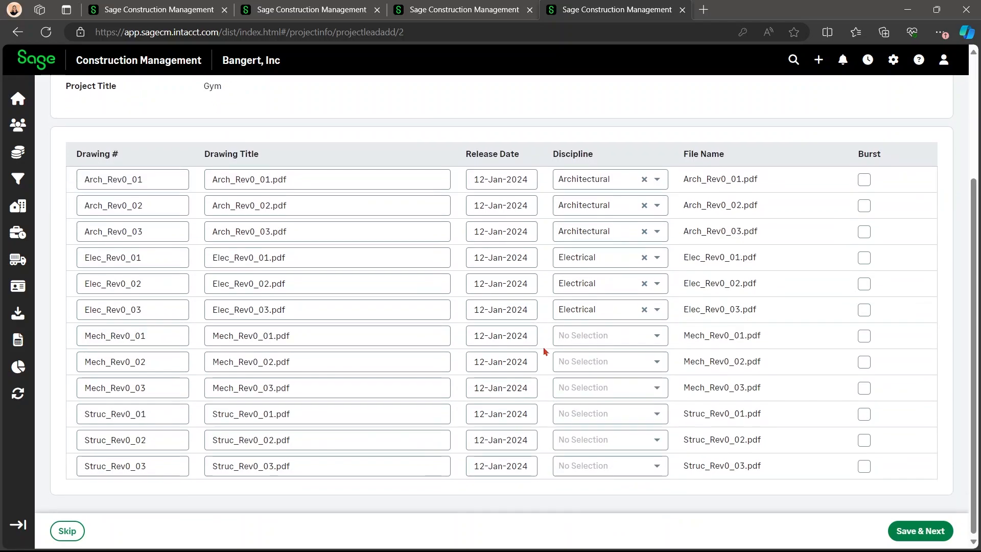
pyautogui.click(587, 337)
pyautogui.click(610, 489)
pyautogui.click(610, 362)
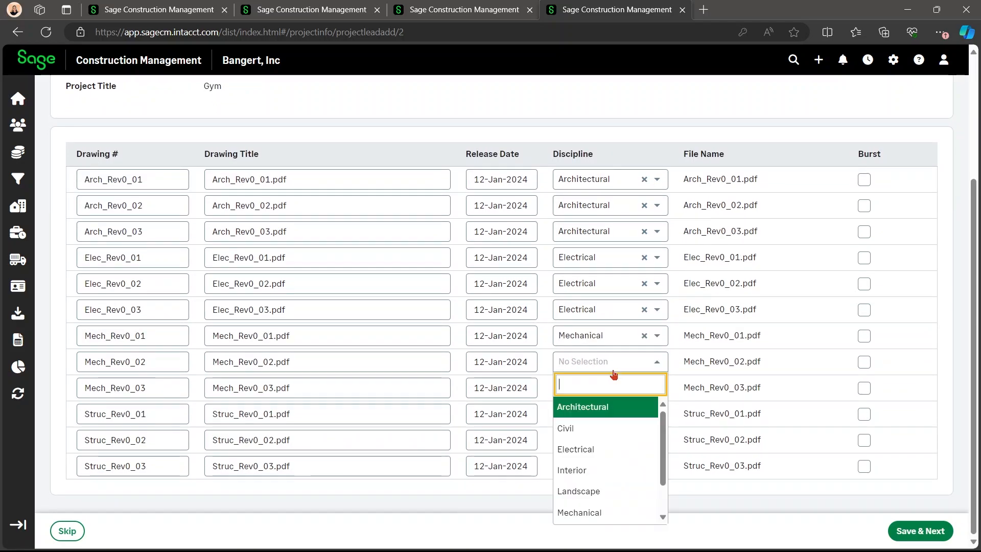
pyautogui.click(607, 511)
pyautogui.click(607, 391)
pyautogui.click(607, 366)
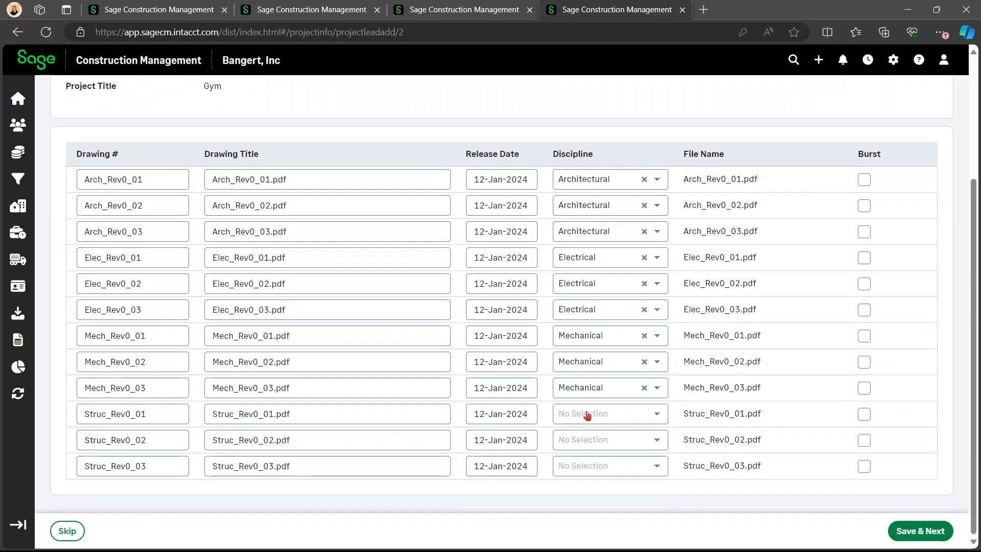
# Step: Set the discipline of drawings Struc_Rev0_01, Struc_Rev0_02 and Struc_Rev0_03 to Structural
pyautogui.click(587, 414)
pyautogui.scroll(-2, 607, 377)
pyautogui.click(609, 394)
pyautogui.click(591, 438)
pyautogui.scroll(-2, 601, 406)
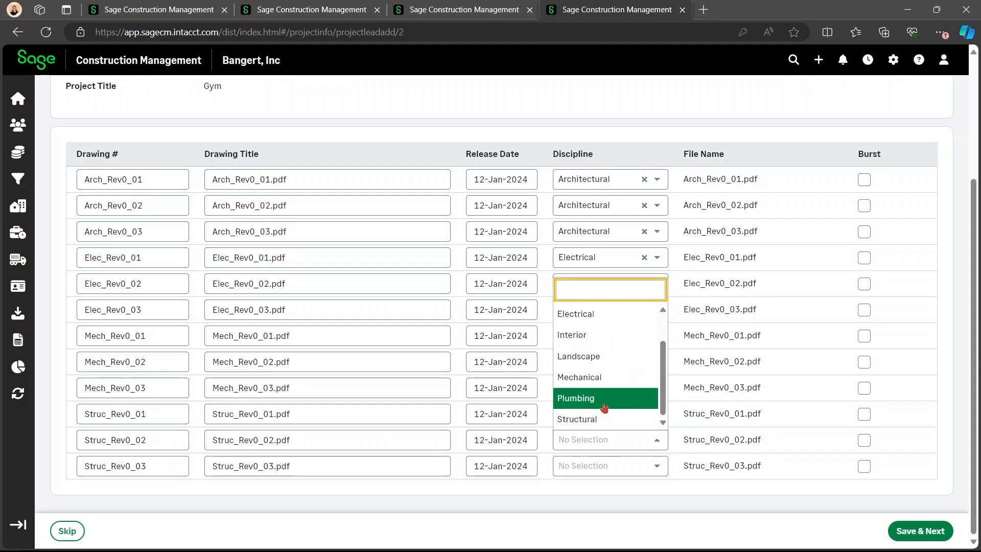
pyautogui.click(605, 416)
pyautogui.click(606, 460)
pyautogui.scroll(-2, 608, 409)
pyautogui.click(607, 443)
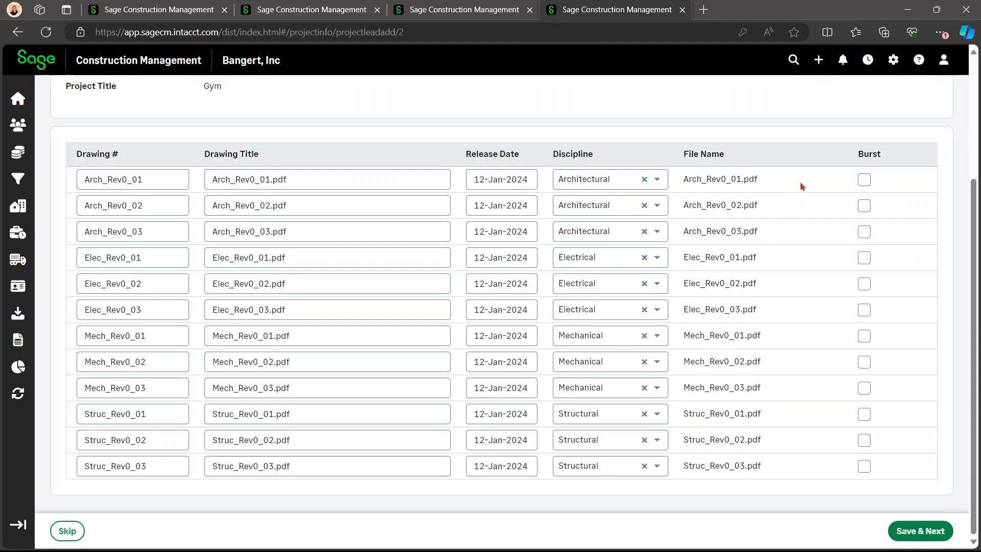
# Step: Switch Burst on and back off for drawing Arch_Rev0_01, and save the drawing details
pyautogui.click(868, 179)
pyautogui.click(869, 180)
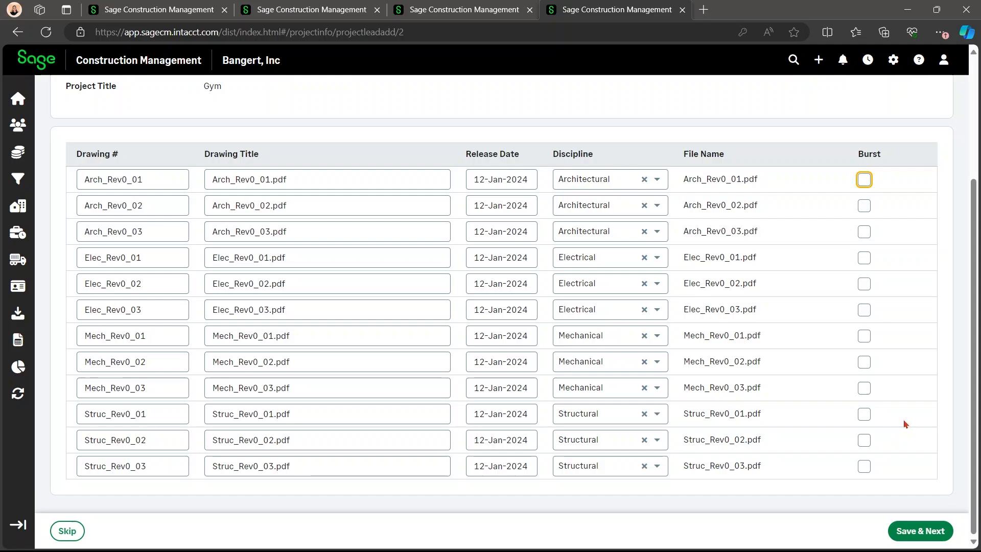
pyautogui.click(933, 536)
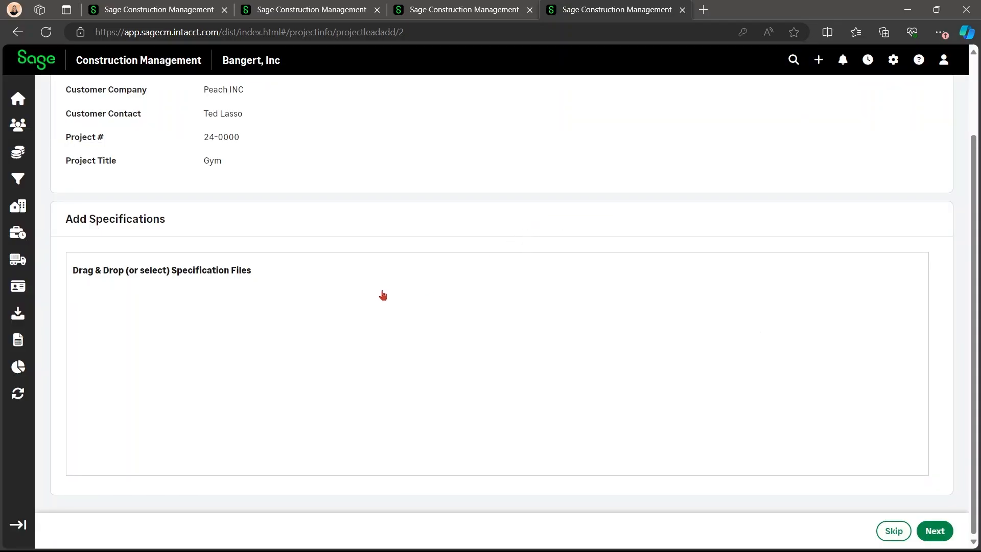
# Step: Upload the Specs PDF from the framington folder as the project's specification and save its details
pyautogui.click(383, 295)
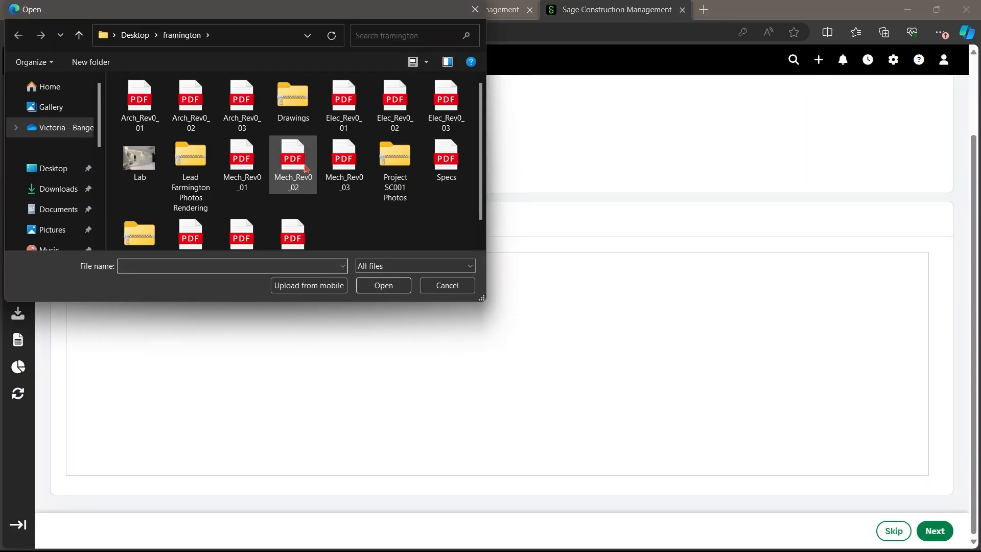
pyautogui.scroll(-1, 306, 169)
pyautogui.click(460, 146)
pyautogui.click(384, 285)
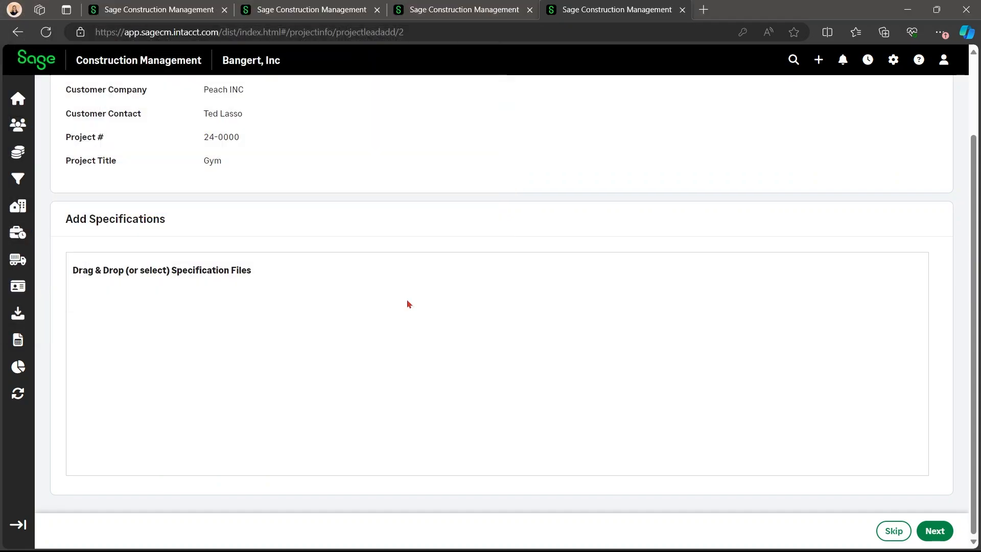
pyautogui.click(934, 534)
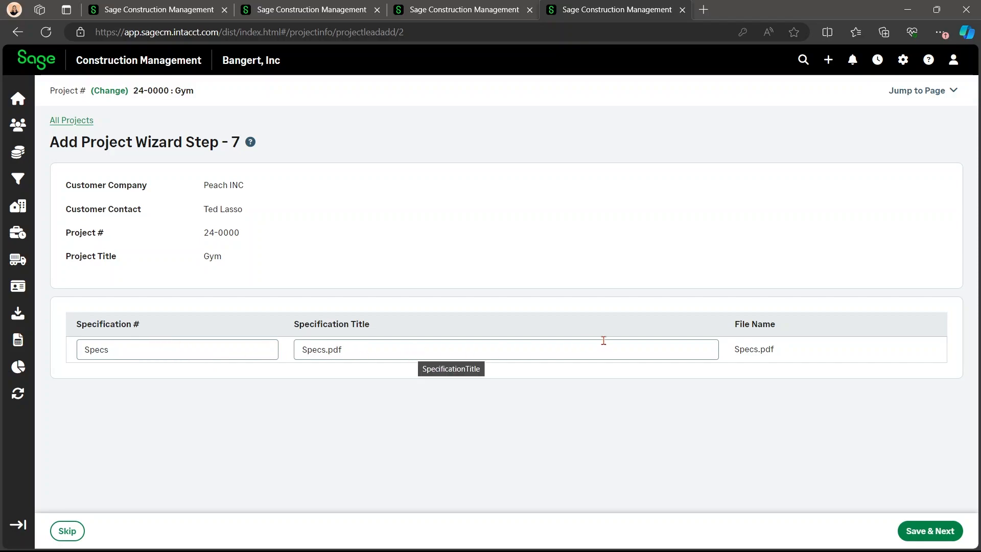
pyautogui.click(928, 531)
# Step: Add the Lab image from the framington folder as a project photo and save it
pyautogui.scroll(-2, 357, 260)
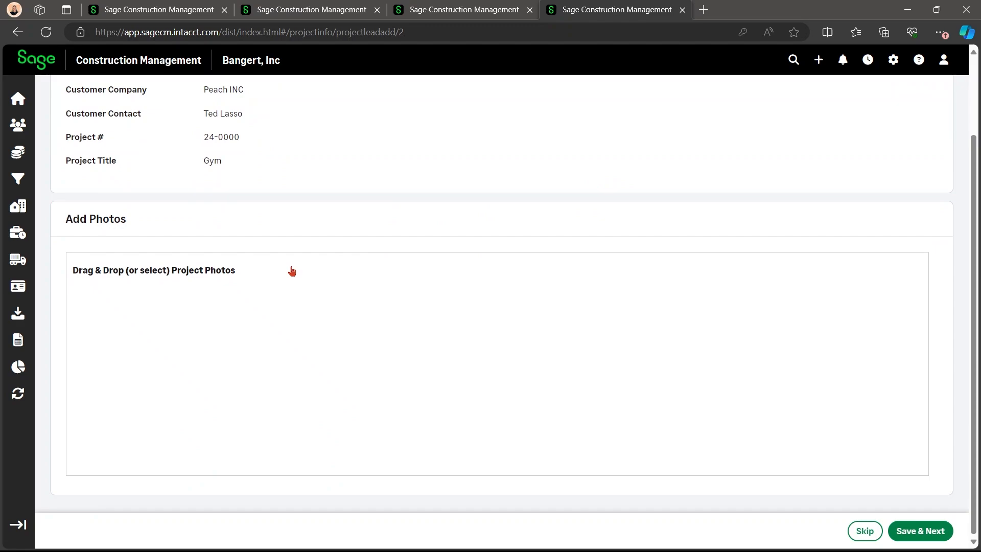
pyautogui.click(291, 272)
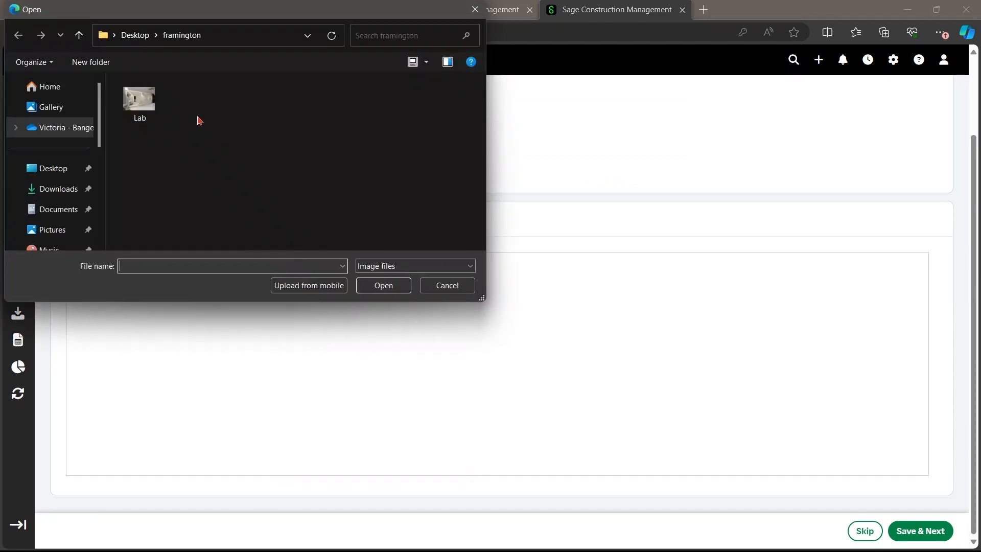
pyautogui.click(139, 100)
pyautogui.click(381, 285)
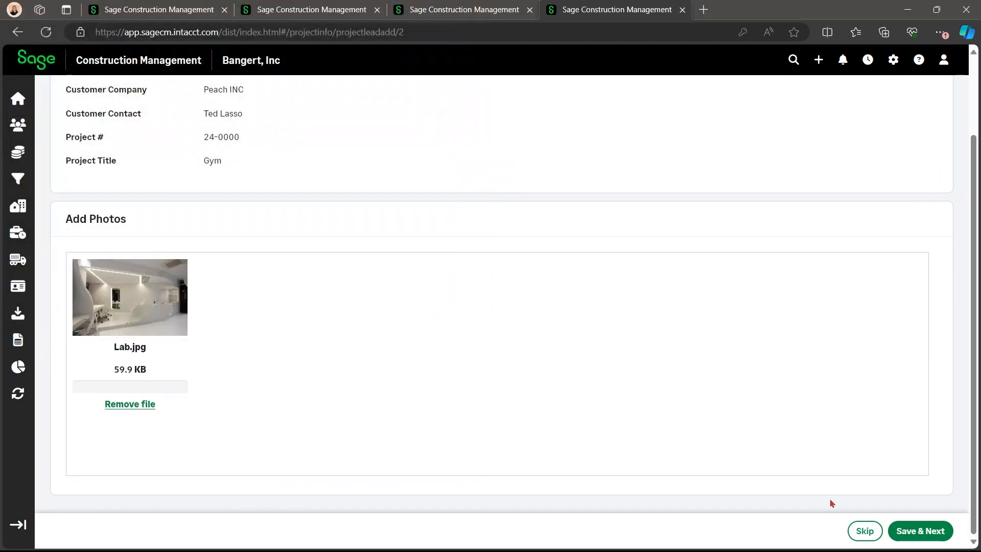
pyautogui.click(919, 530)
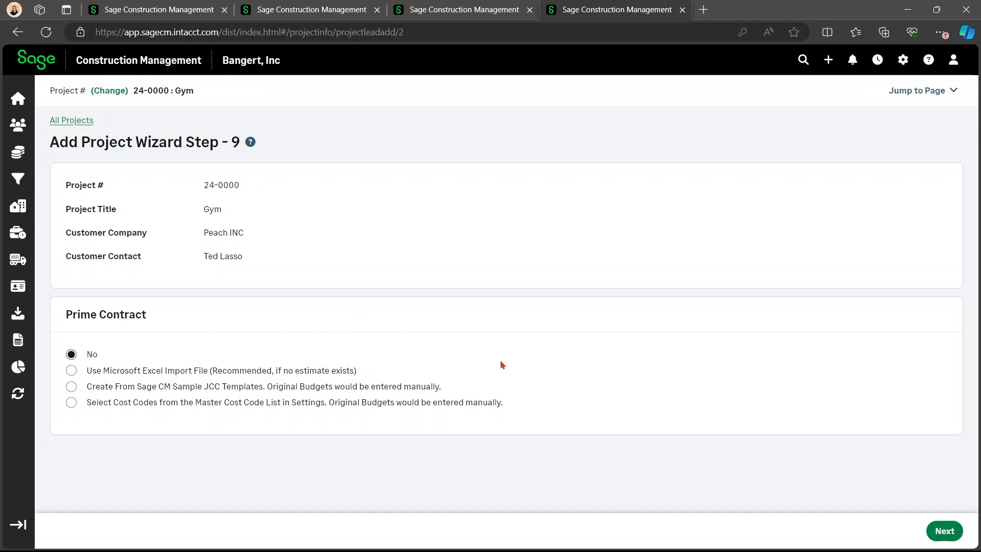
# Step: Try the Microsoft Excel import file option for Gym's prime contract, and view the matching file selection page of the project "test"
pyautogui.click(74, 375)
pyautogui.click(73, 389)
pyautogui.click(72, 358)
pyautogui.click(72, 371)
pyautogui.click(275, 16)
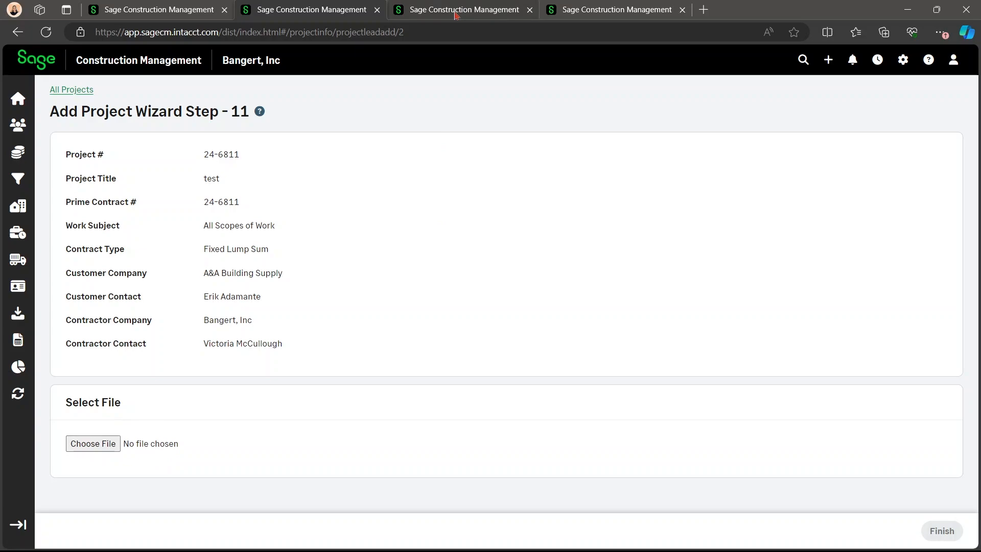
pyautogui.click(570, 11)
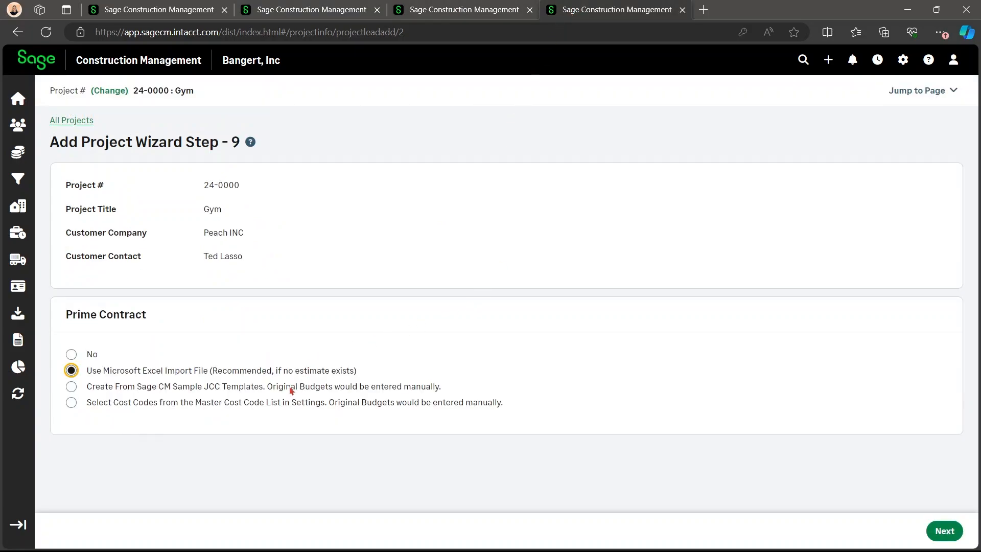
# Step: Choose the Sage CM Sample JCC Templates option for Gym, and select the template GC_CSI2010_DivisionMajors.xls in the project "test 2"
pyautogui.click(218, 389)
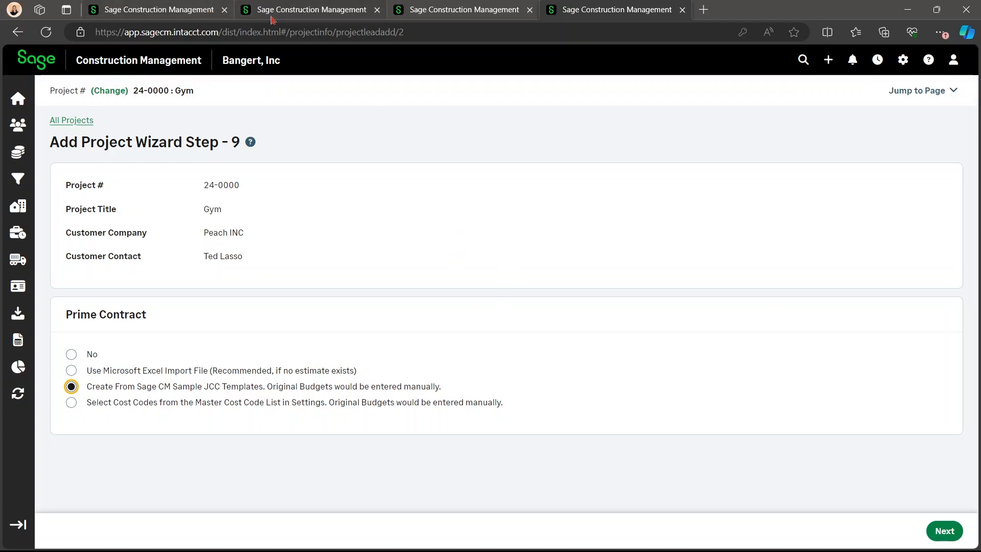
pyautogui.click(290, 12)
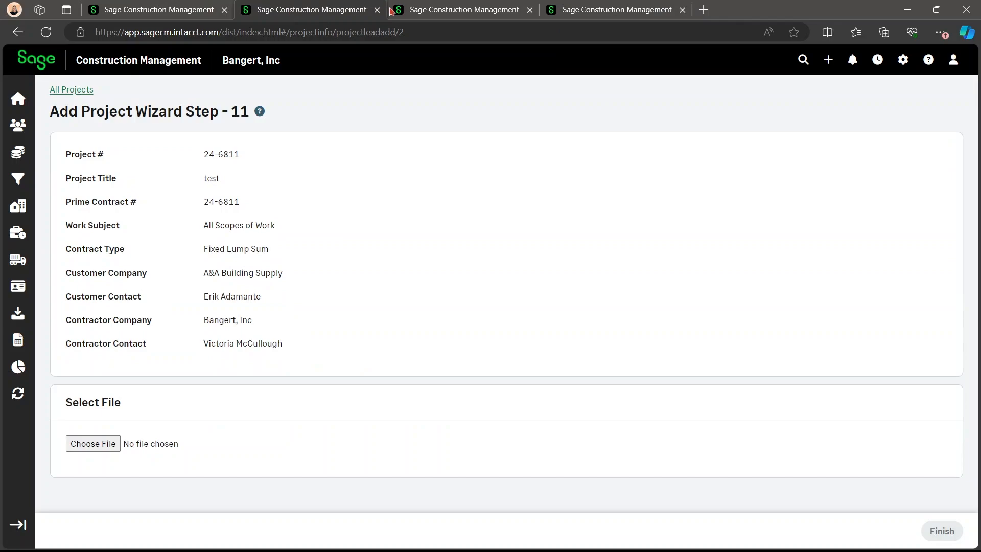
pyautogui.click(432, 8)
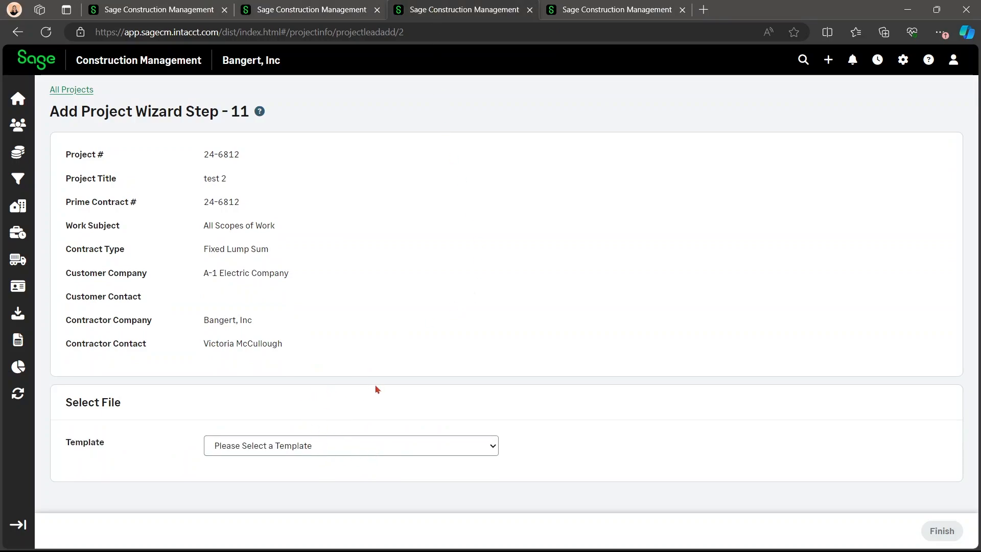
pyautogui.click(357, 443)
pyautogui.click(345, 449)
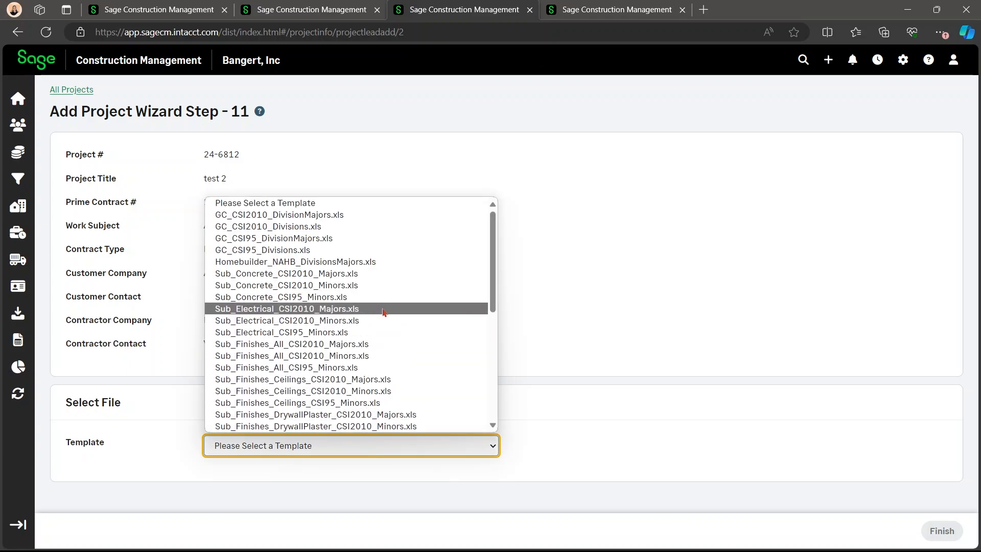
pyautogui.scroll(-5, 383, 308)
pyautogui.scroll(7, 383, 308)
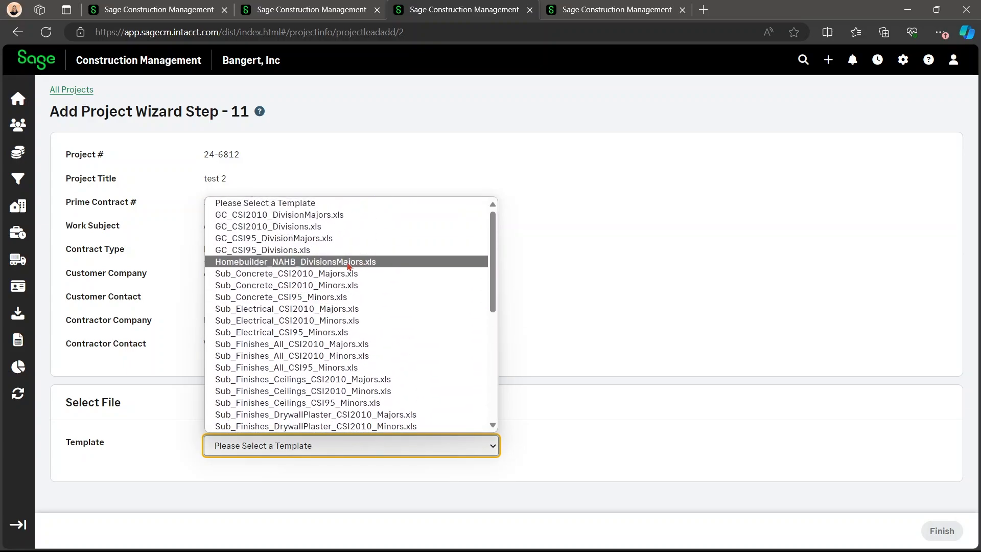
pyautogui.click(342, 214)
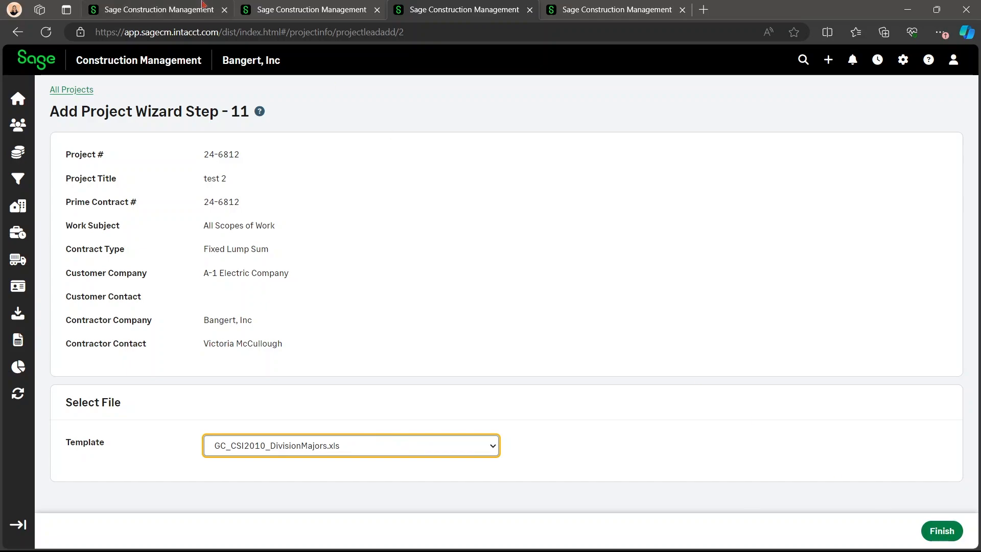
# Step: Set Gym's prime contract to select cost codes from the Master Cost Code List, and switch to the gymm project's classification page
pyautogui.click(612, 9)
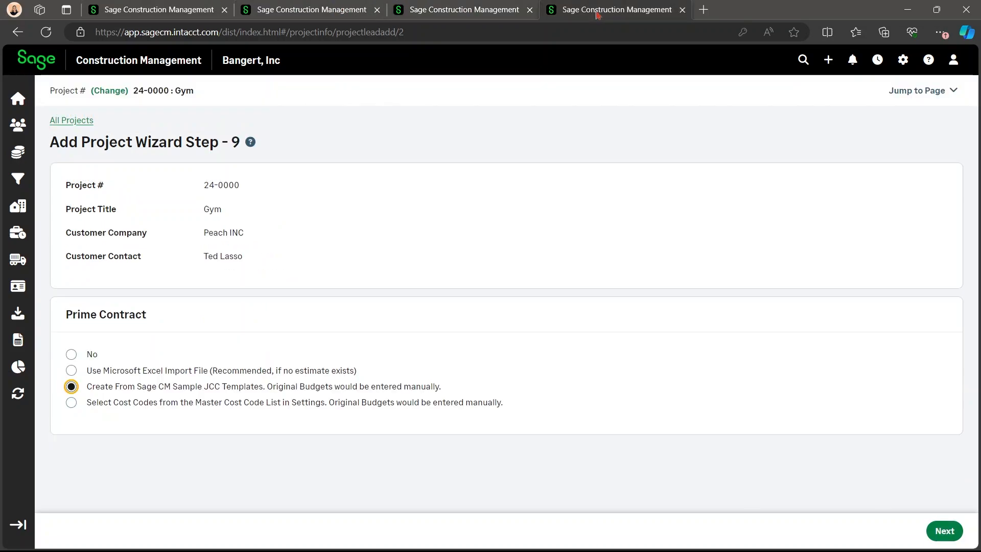
pyautogui.click(137, 409)
pyautogui.click(196, 10)
# Step: Set the classification type to Sage Intacct Cost Codes and the code level to Division
pyautogui.scroll(-2, 519, 337)
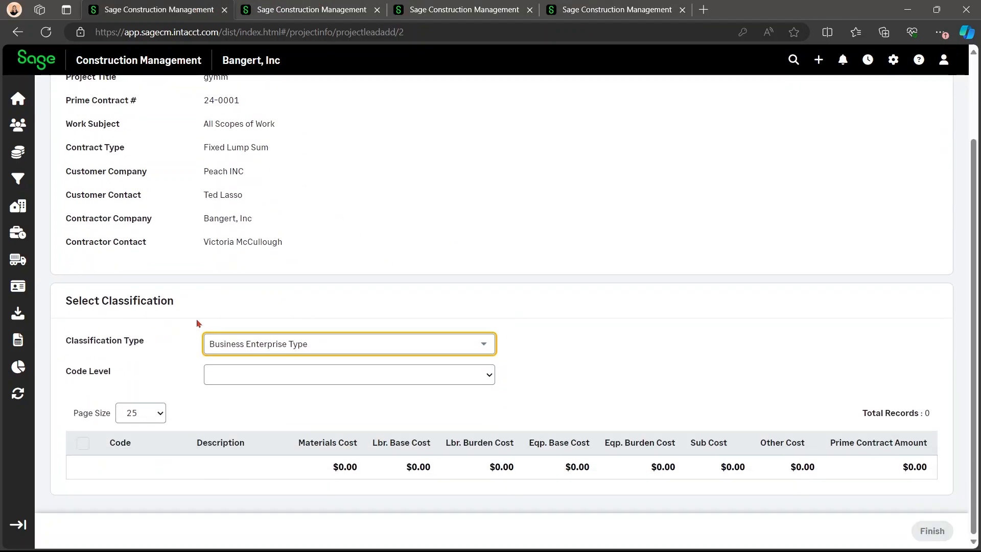
pyautogui.click(270, 343)
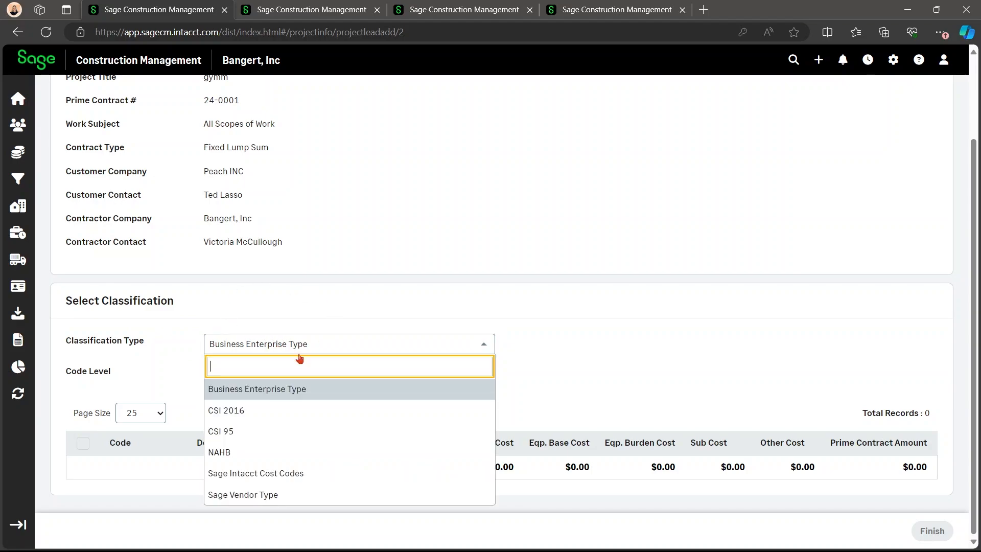
pyautogui.click(291, 472)
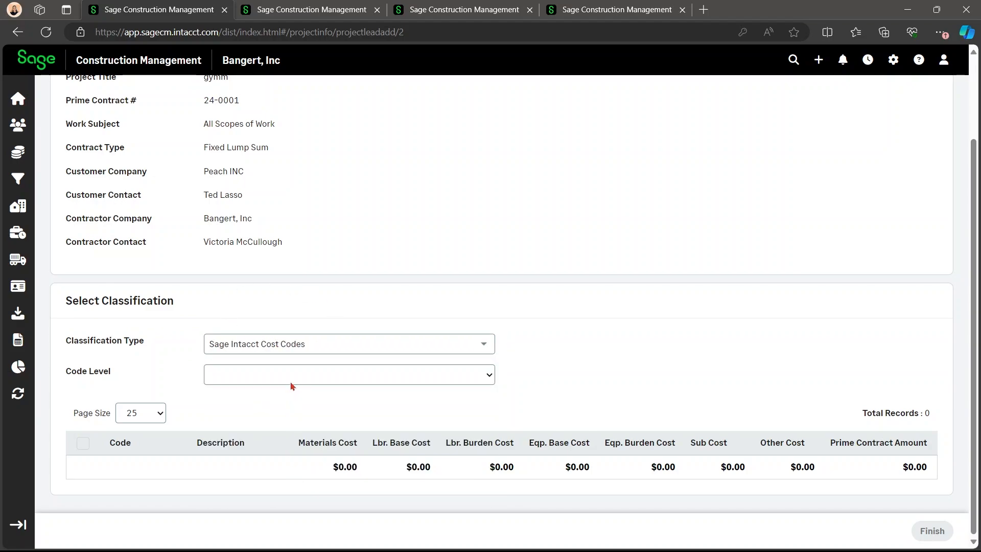
pyautogui.click(285, 372)
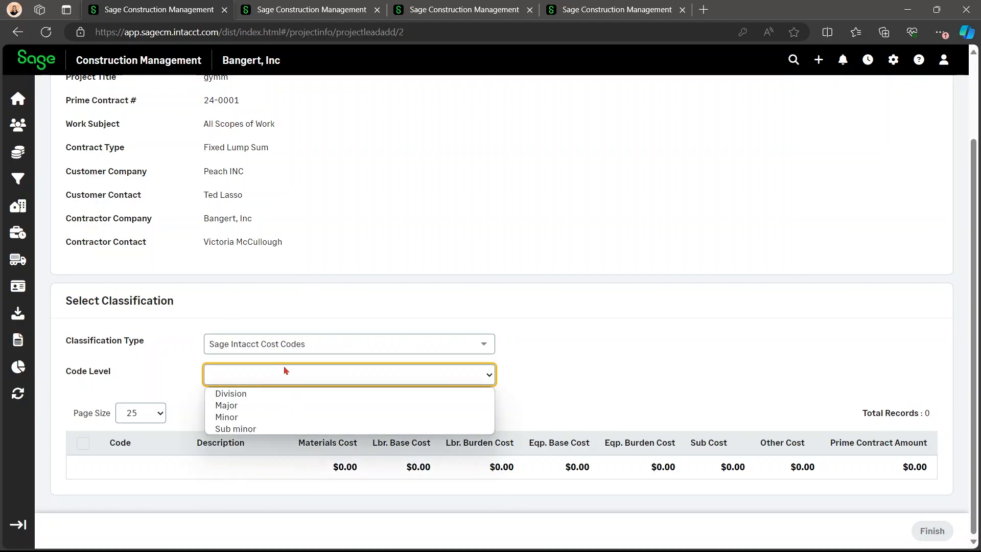
pyautogui.click(305, 394)
# Step: Examine the list of Division-level cost codes and its cost and prime contract amount columns
pyautogui.scroll(-13, 465, 360)
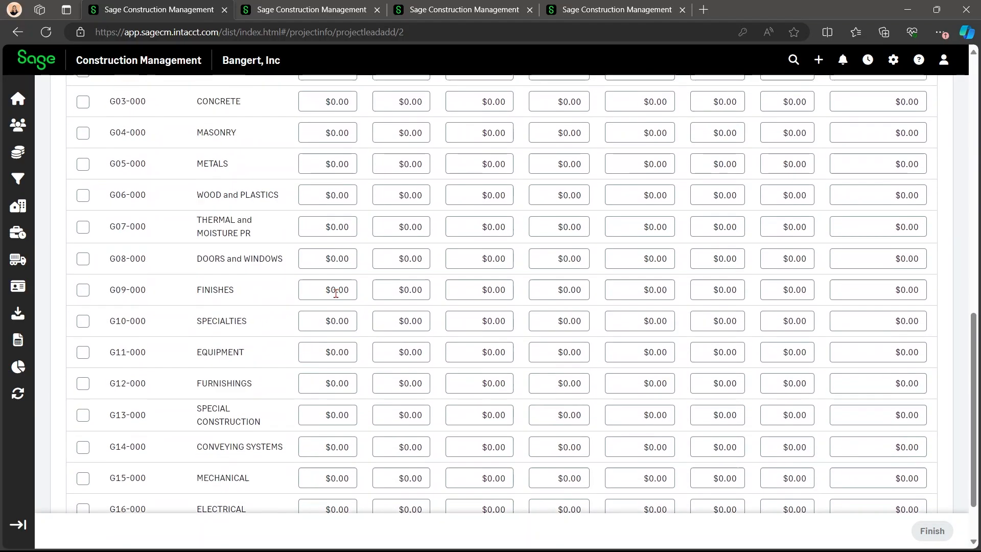
pyautogui.scroll(8, 511, 329)
pyautogui.scroll(7, 510, 329)
pyautogui.scroll(-7, 515, 328)
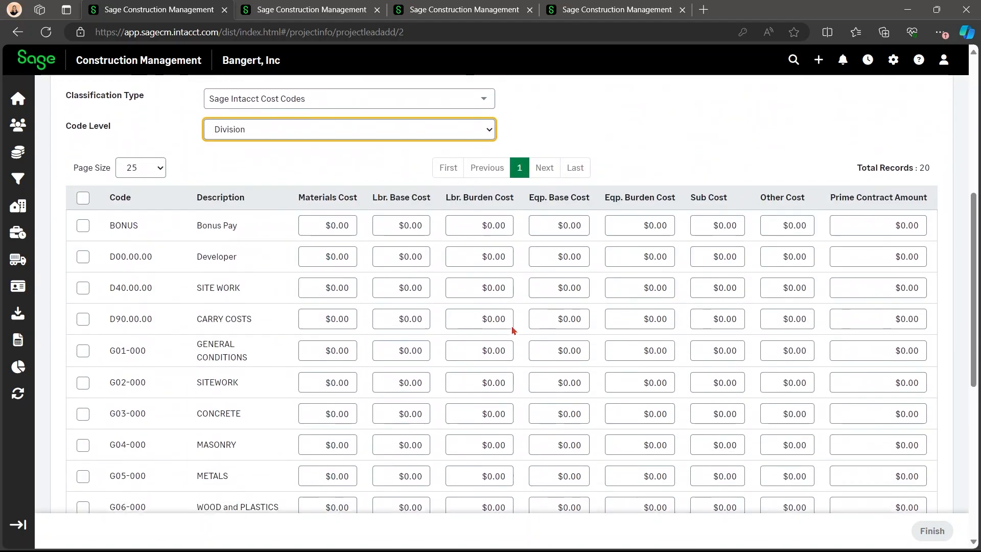
pyautogui.scroll(-6, 688, 339)
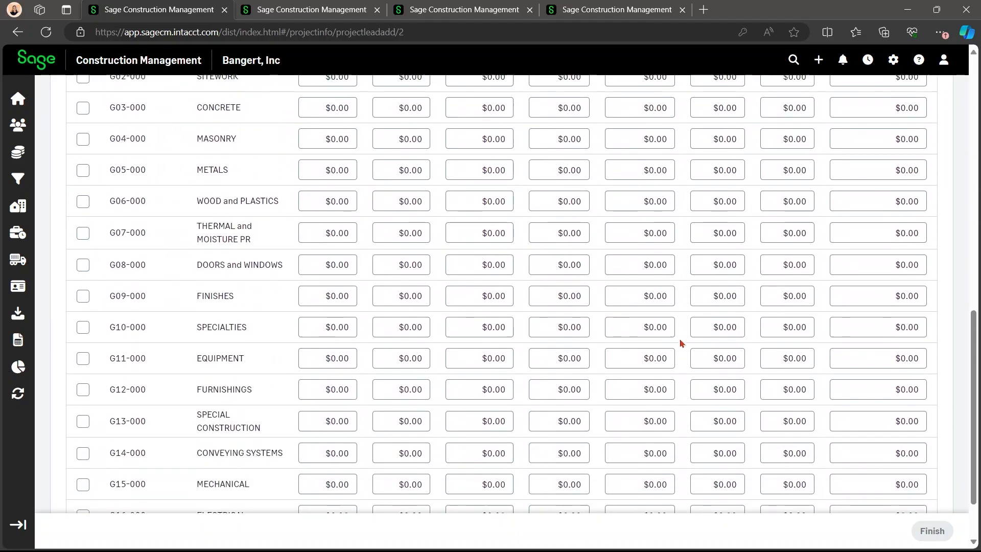
pyautogui.scroll(6, 681, 344)
pyautogui.scroll(7, 681, 342)
pyautogui.scroll(-8, 681, 343)
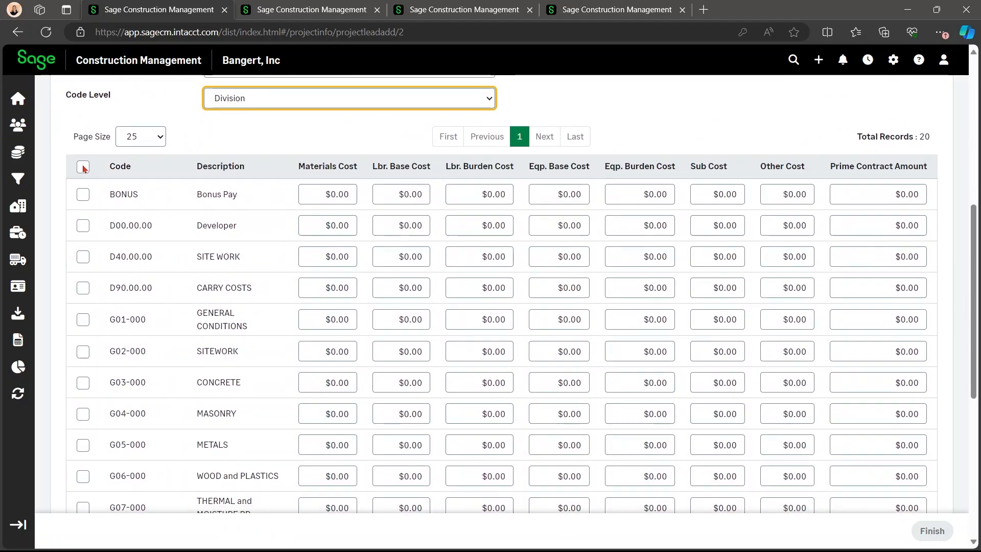
# Step: Select the cost codes BONUS, D00.00.00, D40.00.00 and D90.00.00 for the prime contract
pyautogui.click(83, 167)
pyautogui.click(83, 167)
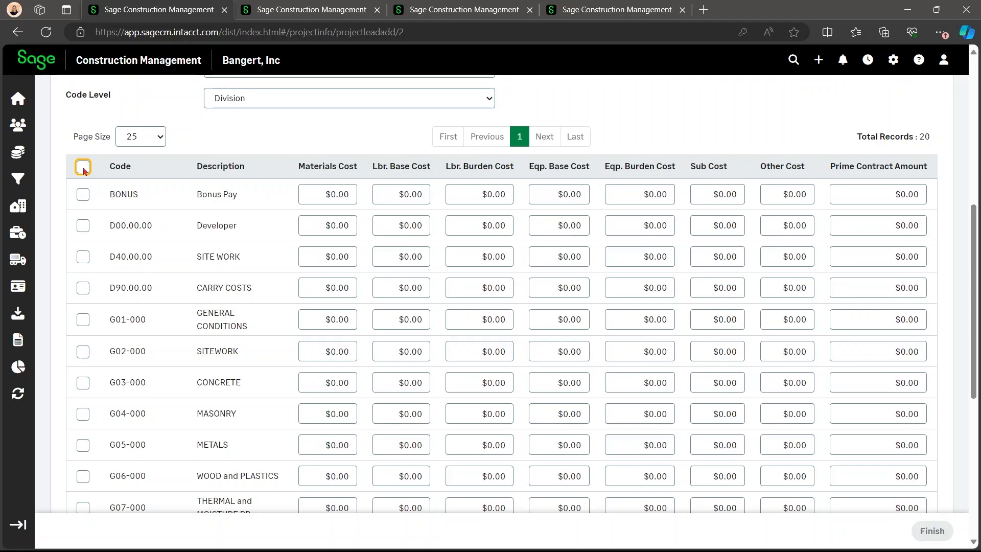
pyautogui.click(84, 196)
pyautogui.click(83, 225)
pyautogui.click(82, 257)
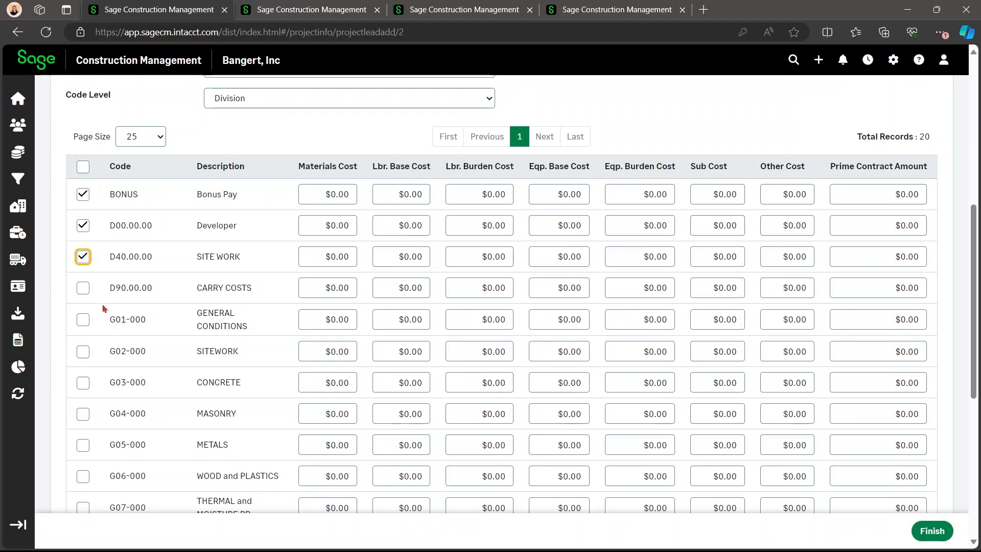
pyautogui.click(83, 288)
pyautogui.scroll(-4, 221, 318)
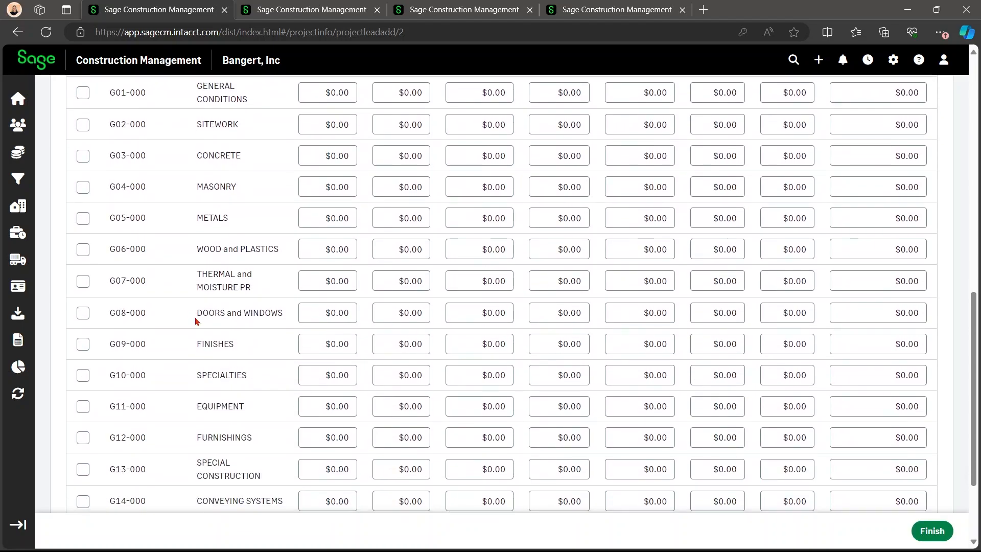
pyautogui.scroll(5, 199, 317)
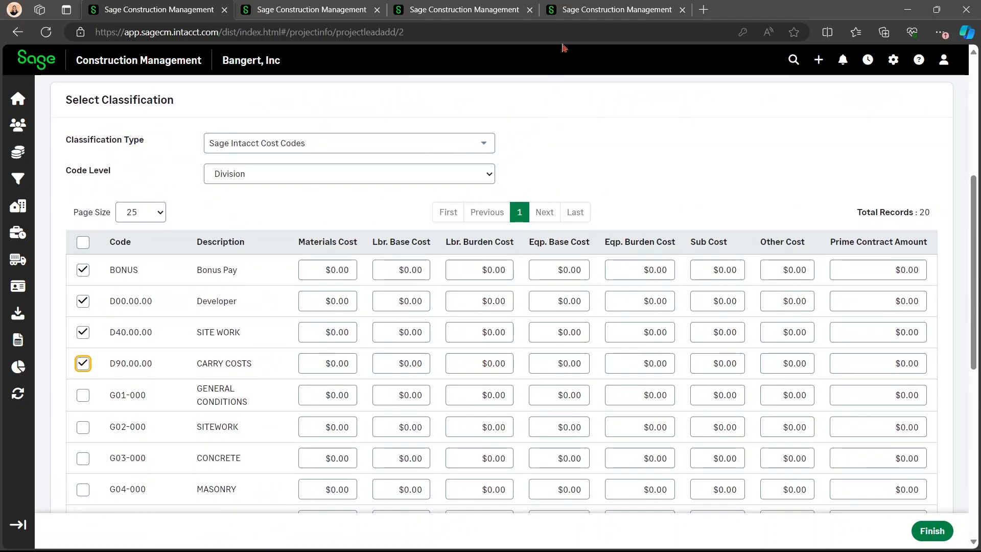
# Step: Return to the Gym project and continue with the Master Cost Code List option to the prime contract information
pyautogui.click(582, 10)
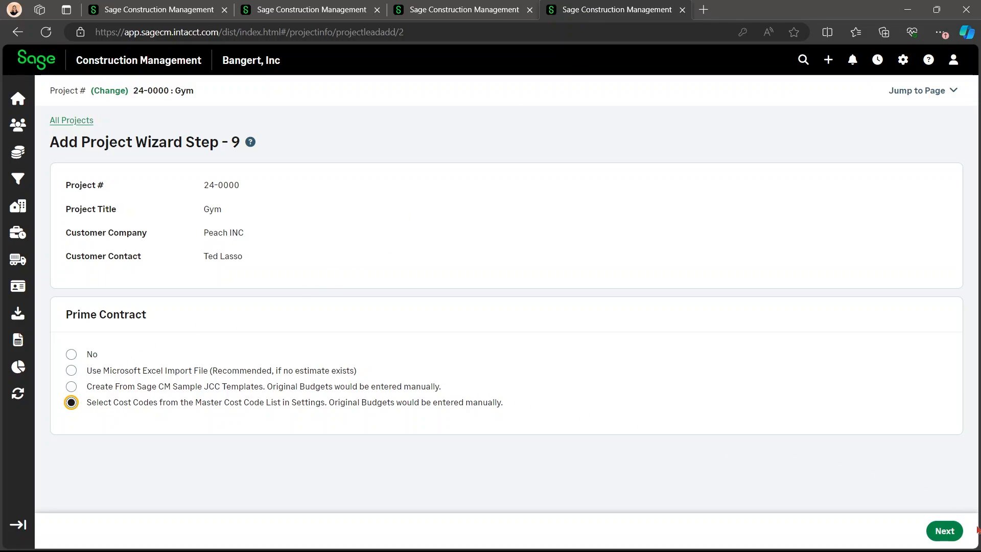
pyautogui.click(943, 531)
pyautogui.scroll(-2, 311, 325)
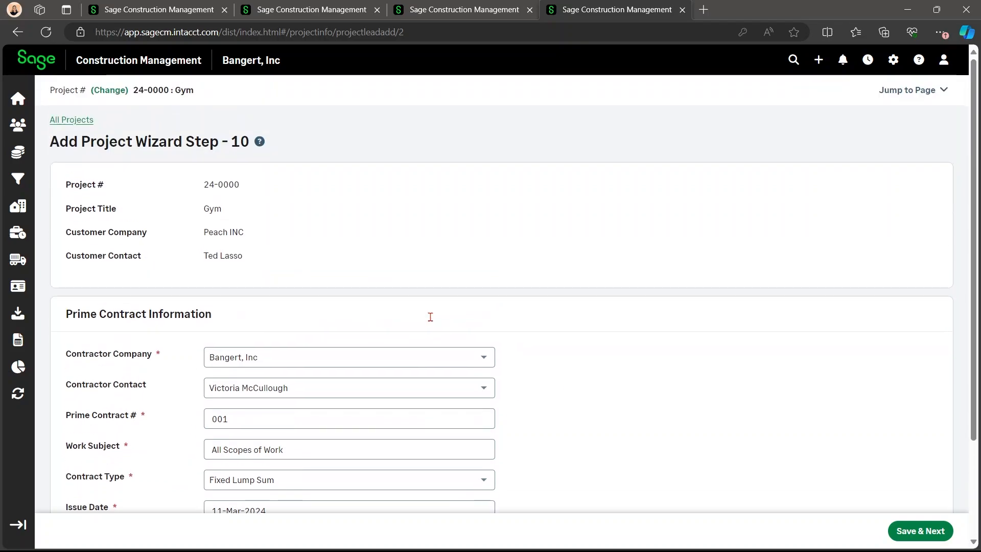
pyautogui.scroll(-3, 429, 315)
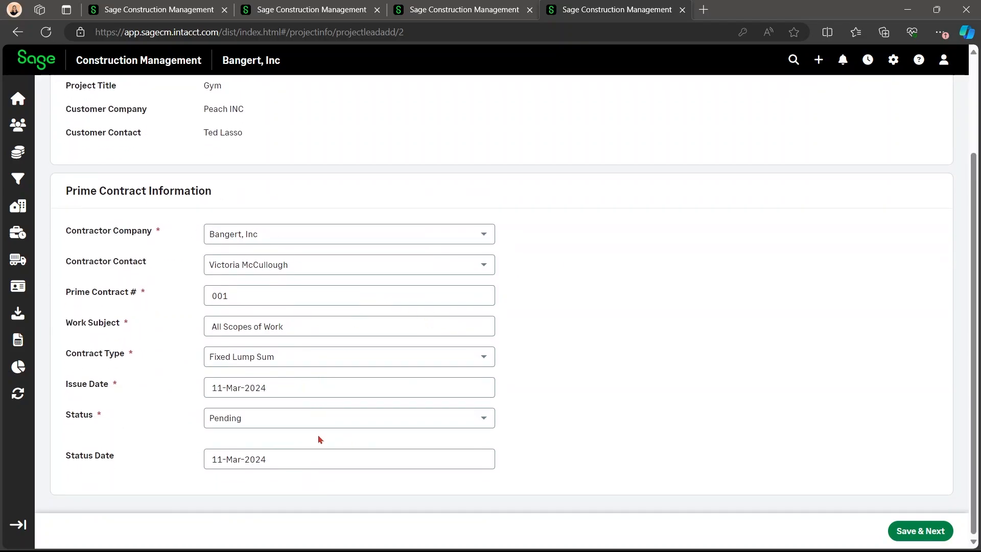
# Step: Review the available prime contract statuses, keep Pending, and save the Gym prime contract information
pyautogui.click(304, 421)
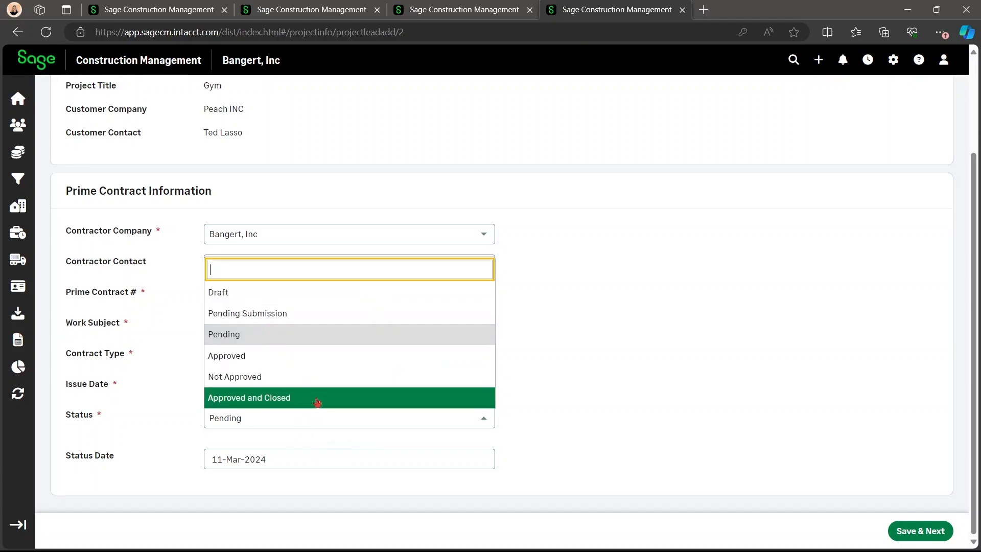
pyautogui.click(145, 354)
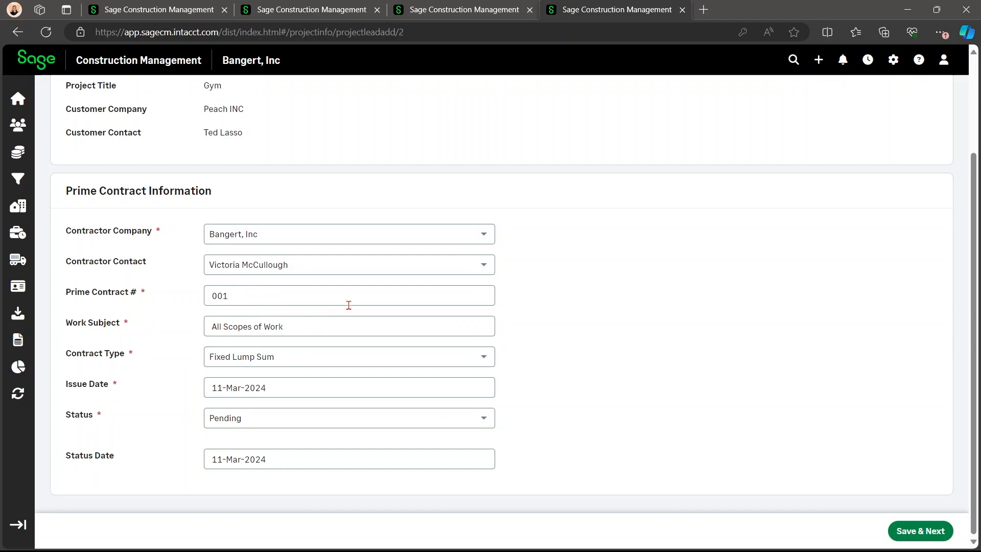
pyautogui.click(300, 420)
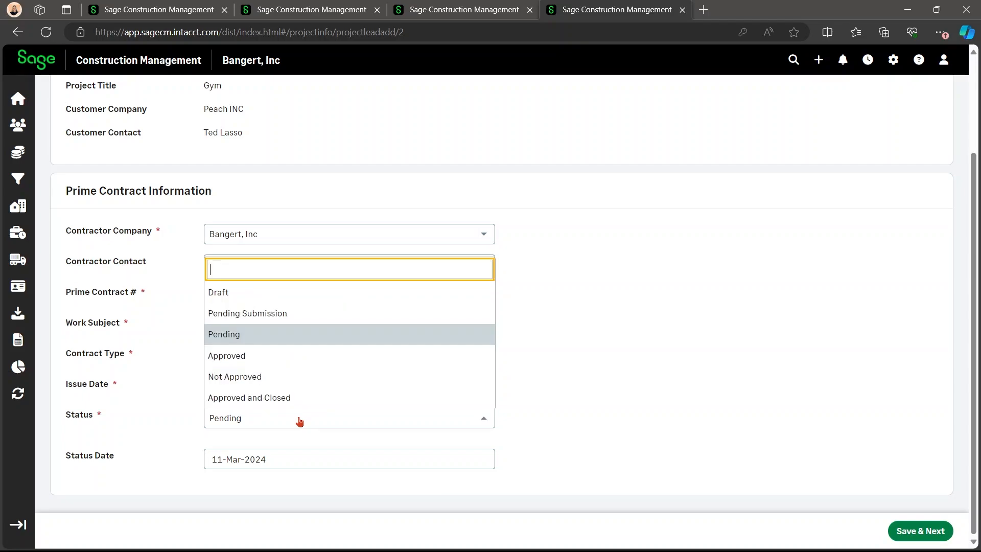
pyautogui.click(299, 420)
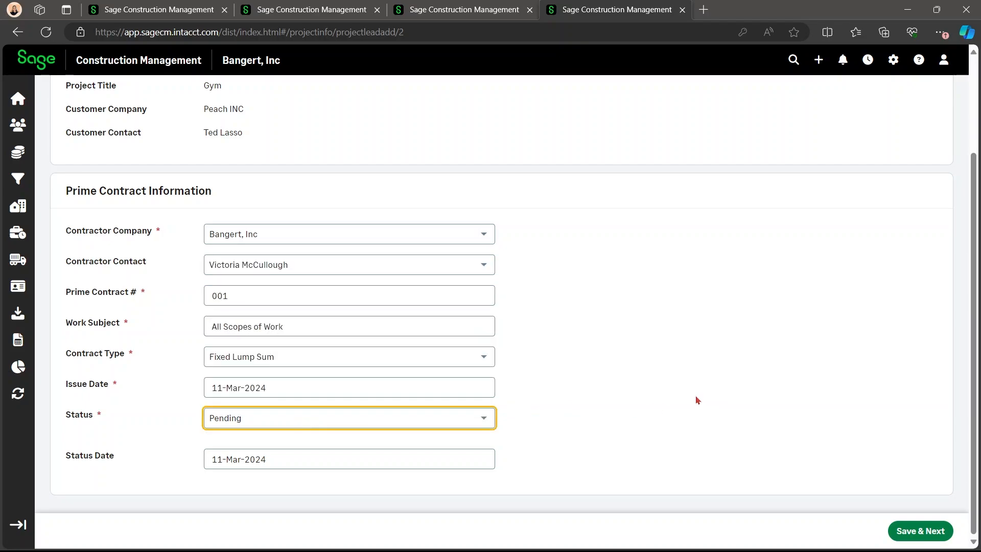
pyautogui.click(915, 533)
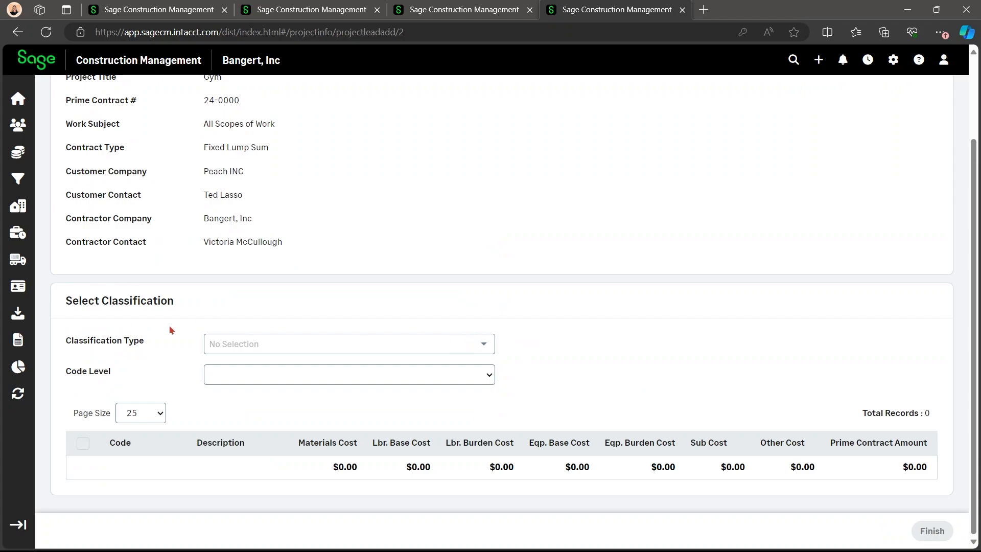
pyautogui.click(288, 13)
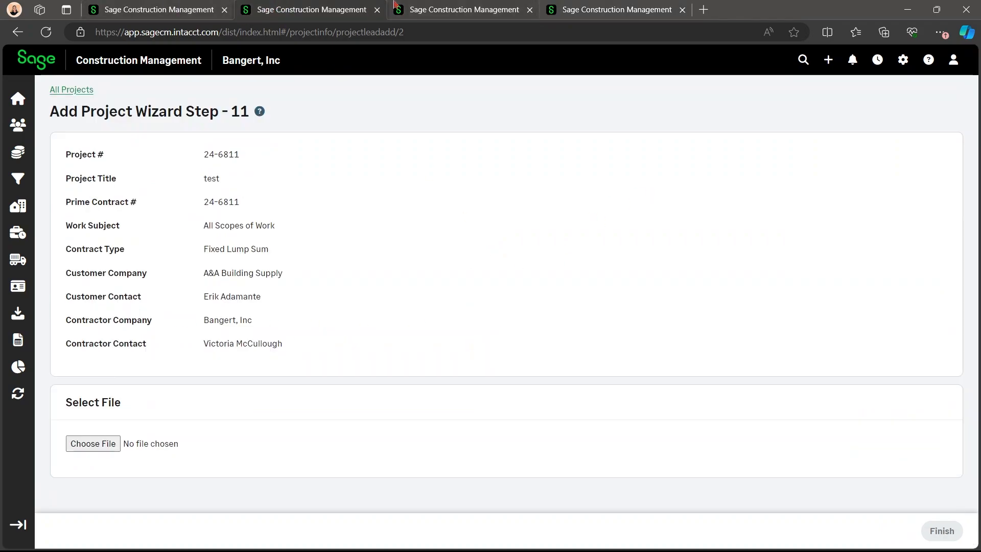
pyautogui.click(406, 11)
pyautogui.click(566, 14)
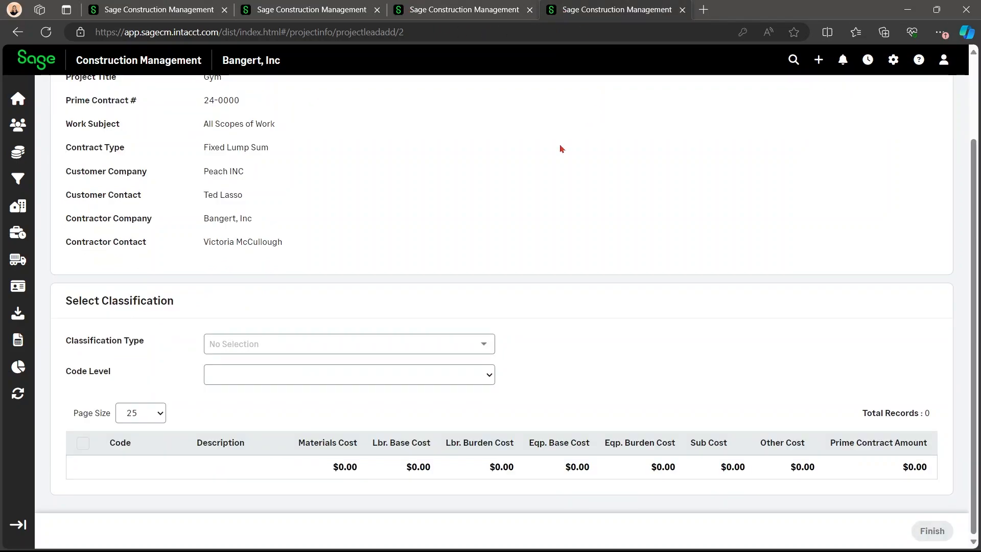
# Step: Set Gym's classification type to Sage Intacct Cost Codes and its code level to Division
pyautogui.click(310, 343)
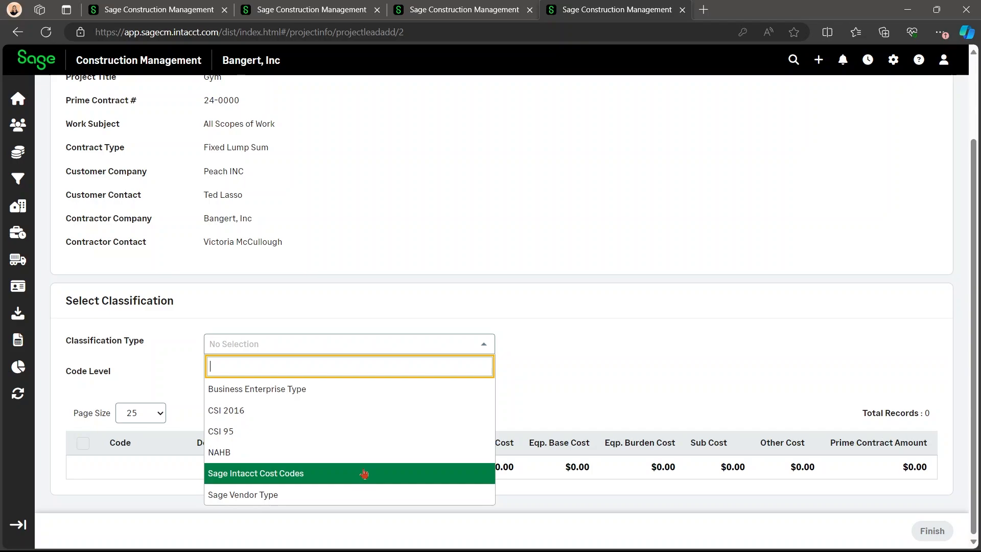
pyautogui.click(389, 473)
pyautogui.click(375, 375)
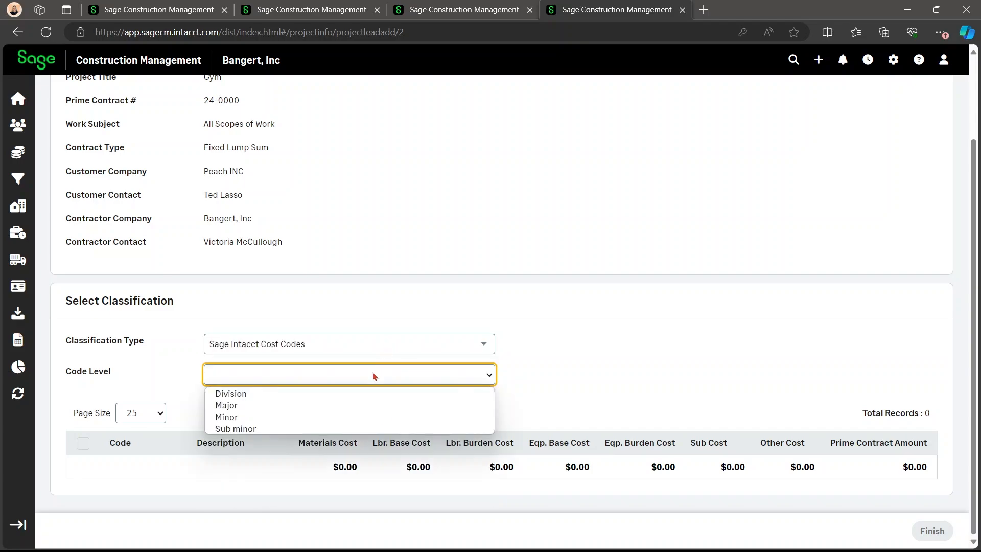
pyautogui.click(345, 393)
# Step: Select cost codes G01-000, G02-000, G03-000, G05-000, G11-000, G13-000, G14-000 and G15-000 for Gym's prime contract
pyautogui.scroll(-5, 86, 263)
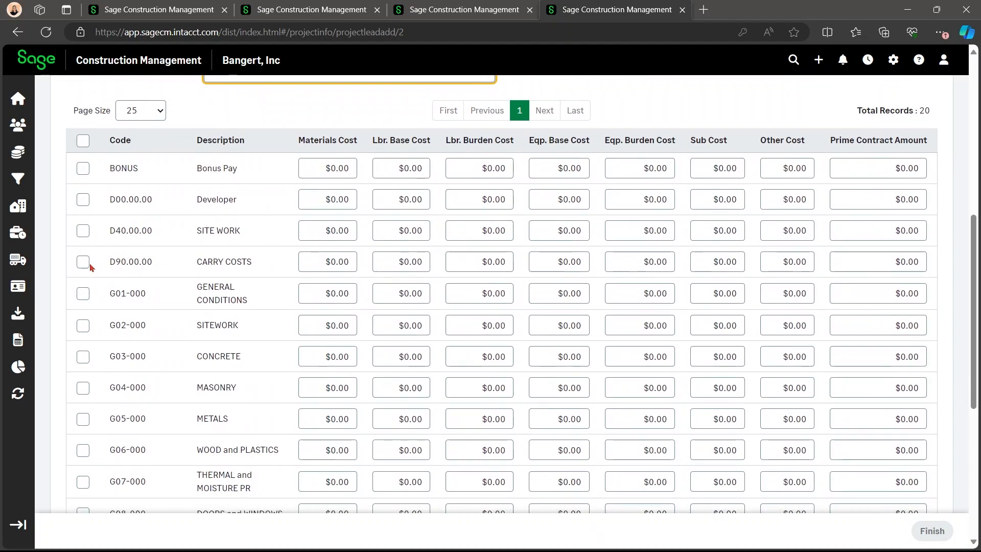
pyautogui.click(83, 293)
pyautogui.click(83, 325)
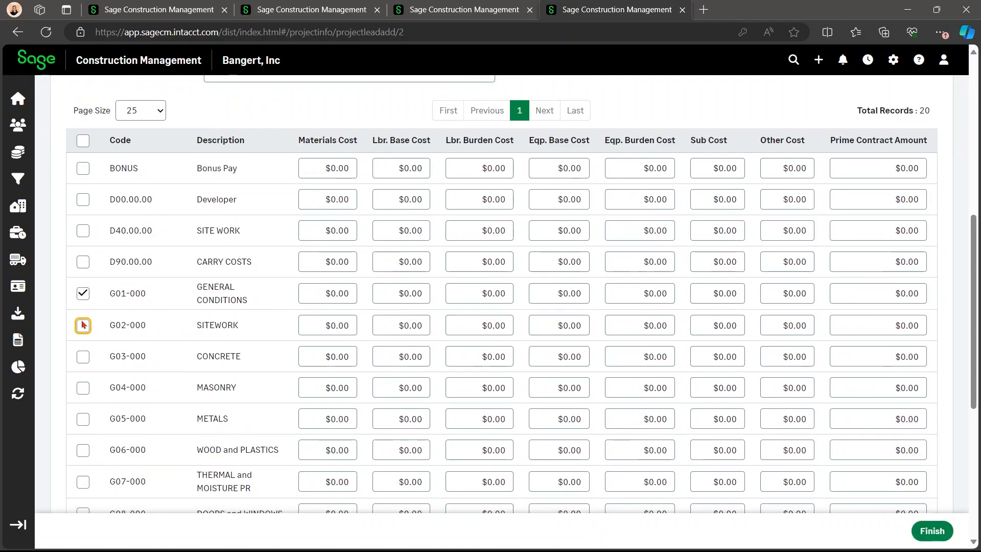
pyautogui.click(83, 357)
pyautogui.scroll(-4, 81, 388)
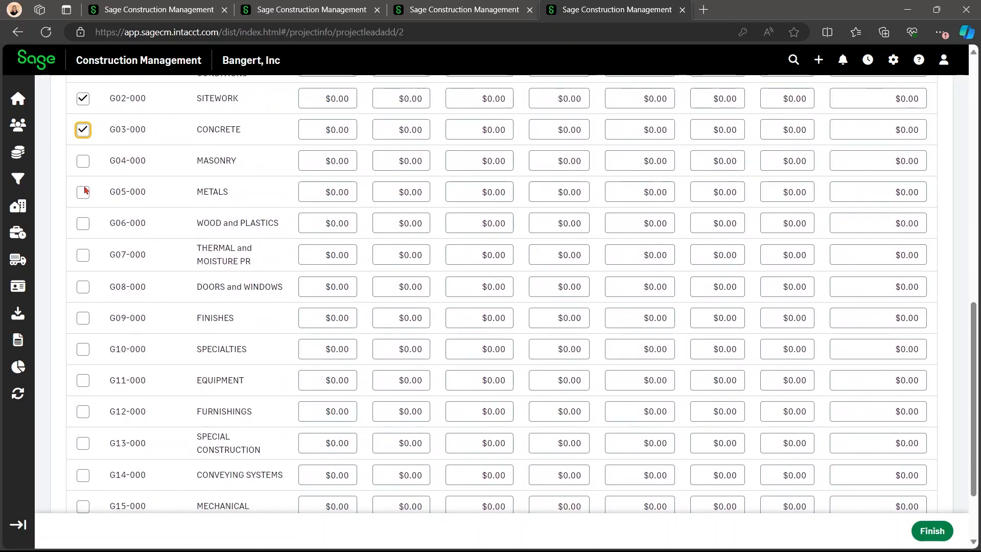
pyautogui.click(82, 194)
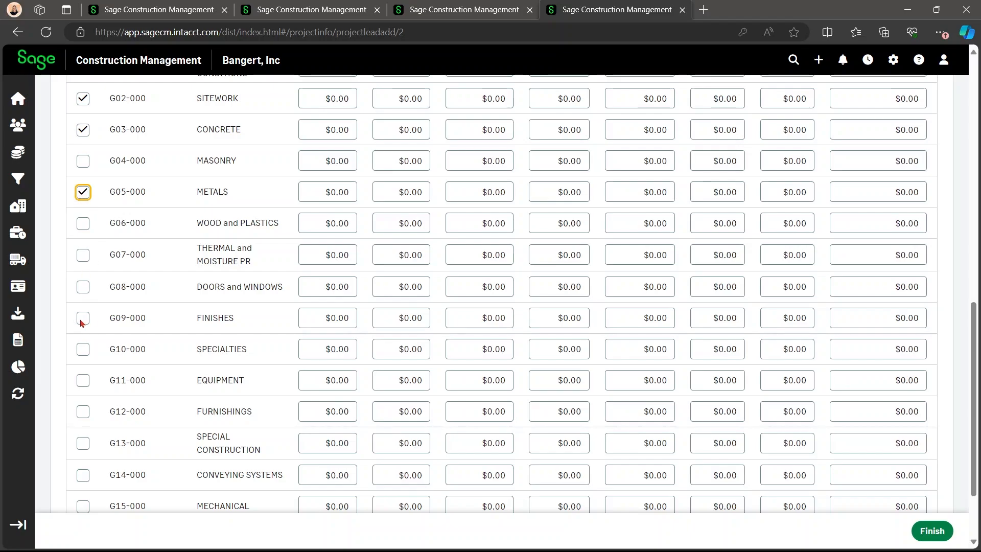
pyautogui.click(83, 381)
pyautogui.scroll(-2, 83, 380)
pyautogui.click(83, 345)
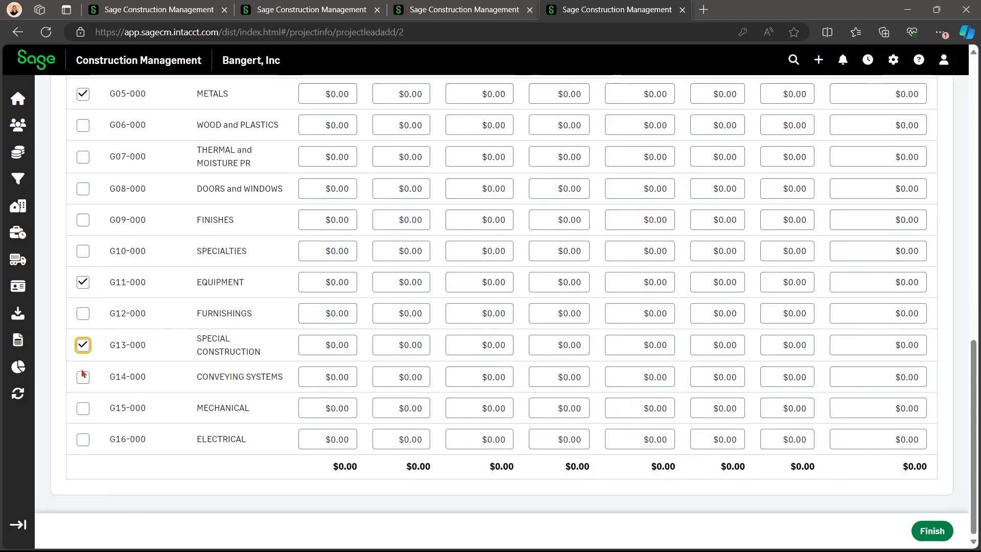
pyautogui.click(83, 377)
# Step: Set the prime contract amounts to $50,000 for General Conditions, $100,000 for Sitework, $400,000 for Concrete and $200,000 for Metals
pyautogui.scroll(6, 882, 301)
pyautogui.scroll(-1, 877, 278)
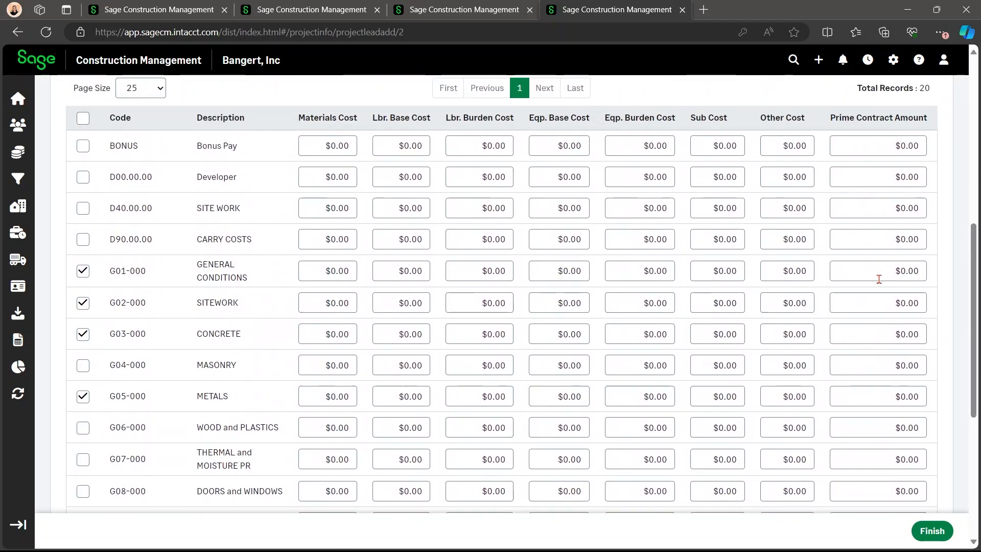
pyautogui.click(886, 272)
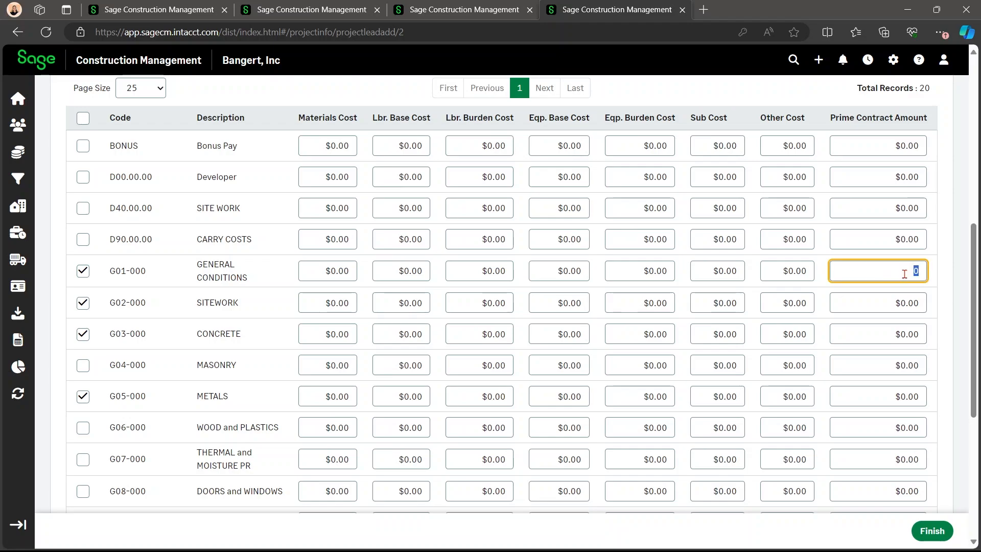
pyautogui.write('50000')
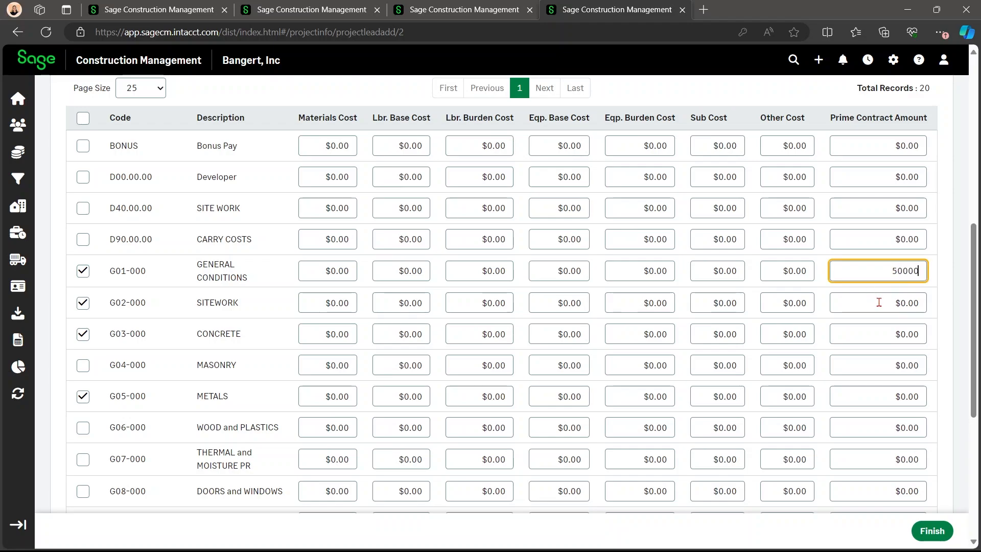
pyautogui.click(878, 302)
pyautogui.write('100000')
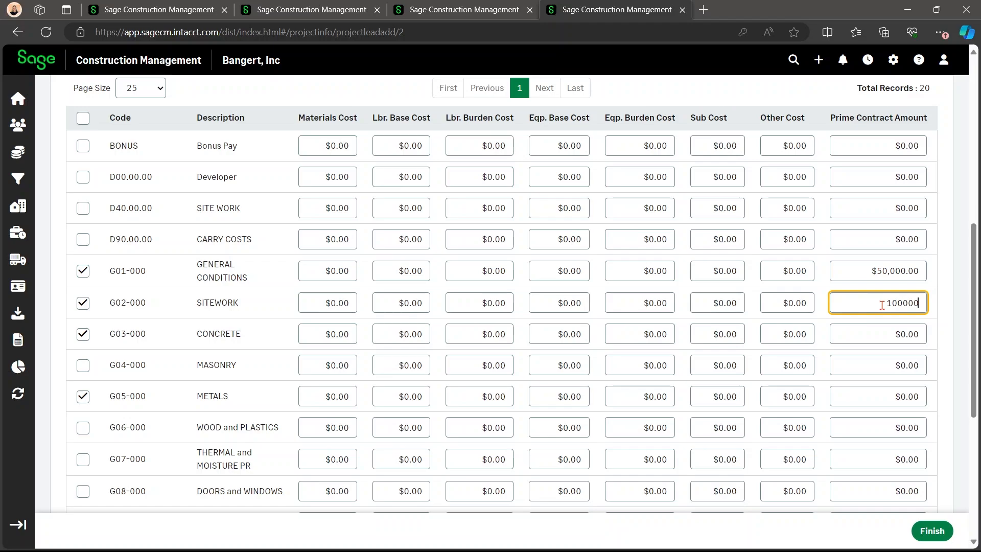
pyautogui.click(871, 334)
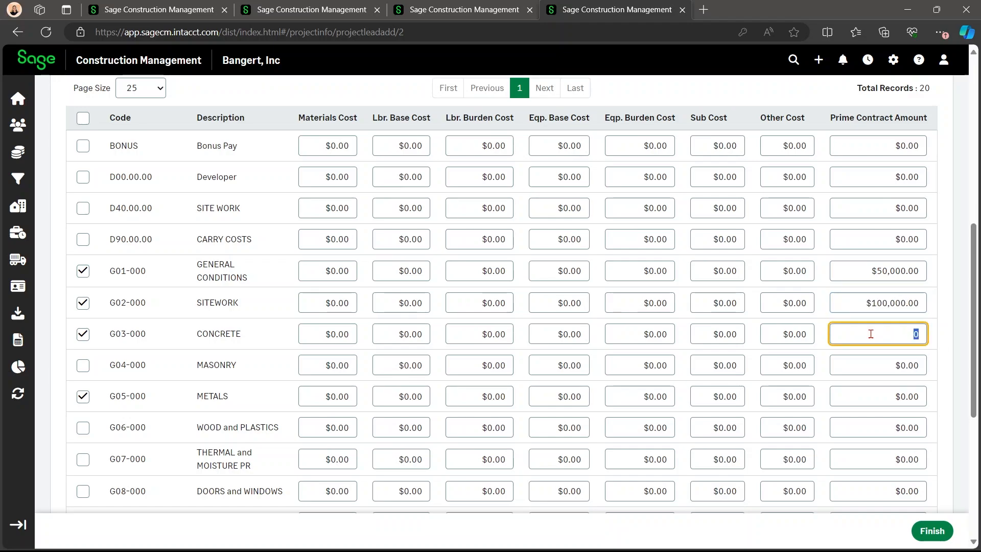
pyautogui.write('400000')
pyautogui.click(862, 389)
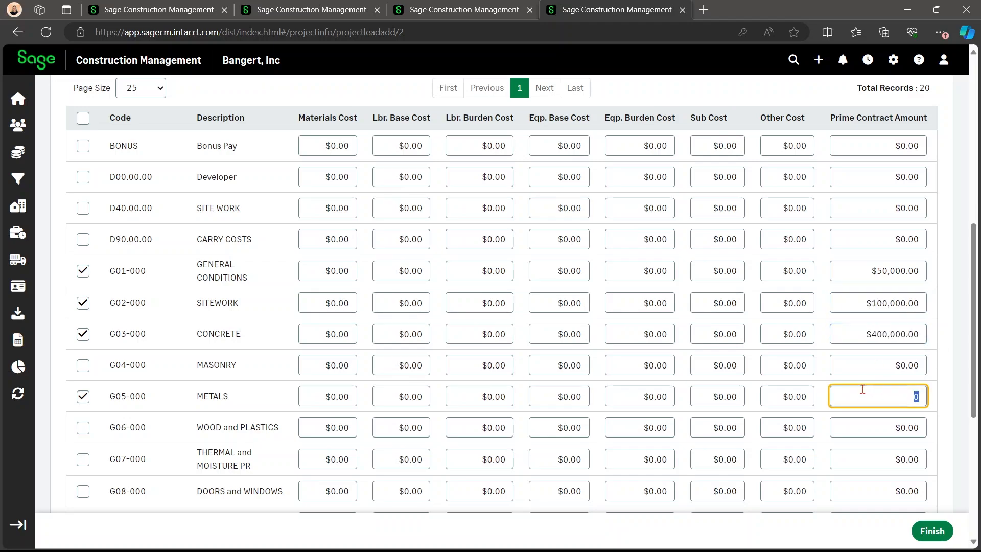
pyautogui.write('200000')
# Step: Set the prime contract amount to $100,000 each for Equipment, Furnishings, Special Construction, Conveying Systems and Mechanical
pyautogui.scroll(-4, 880, 364)
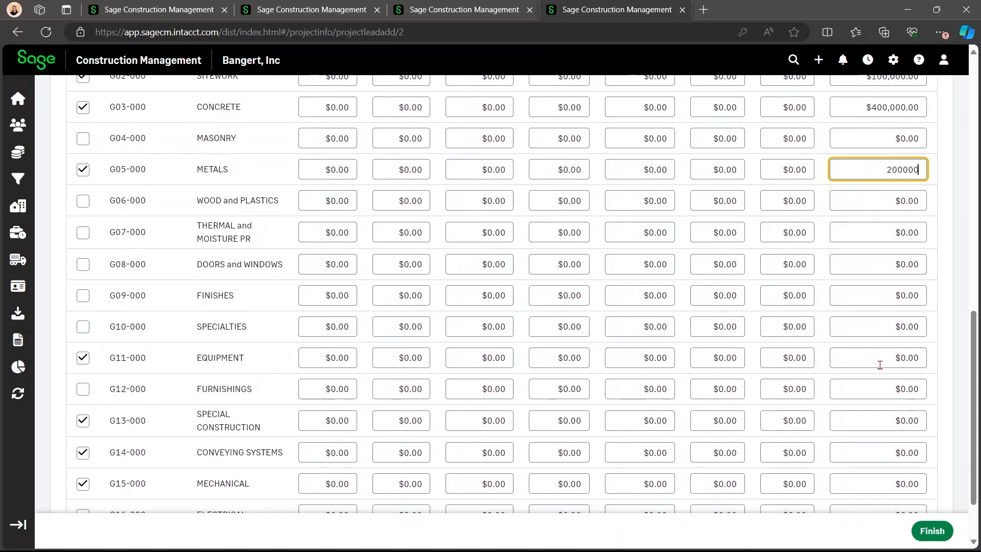
pyautogui.scroll(-1, 880, 365)
pyautogui.click(886, 313)
pyautogui.write('100000')
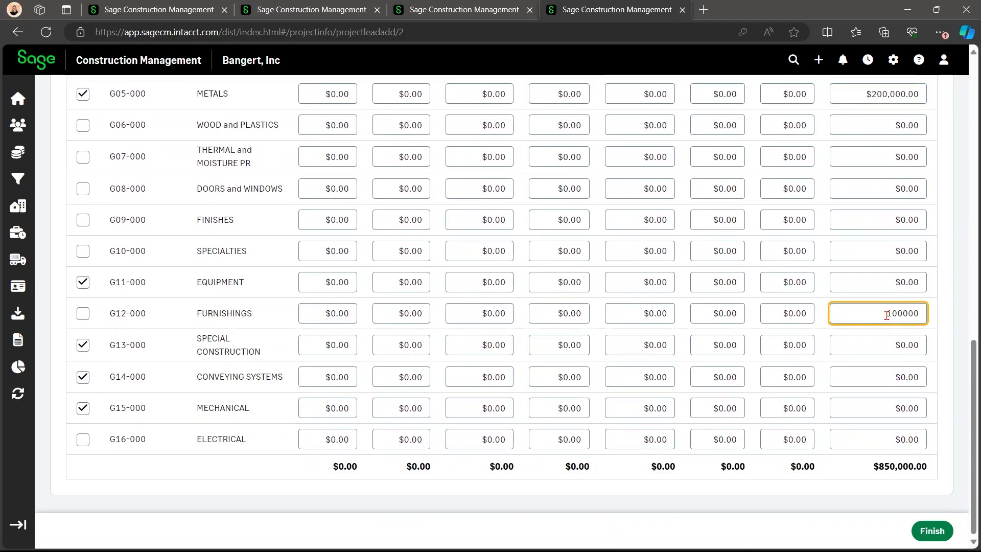
pyautogui.click(886, 343)
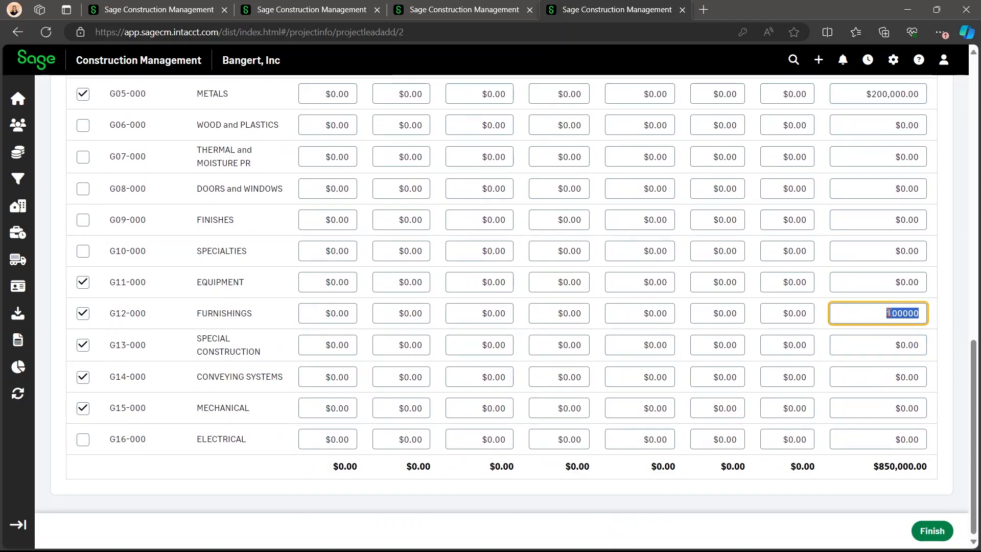
pyautogui.click(870, 278)
pyautogui.write('100000')
pyautogui.click(886, 344)
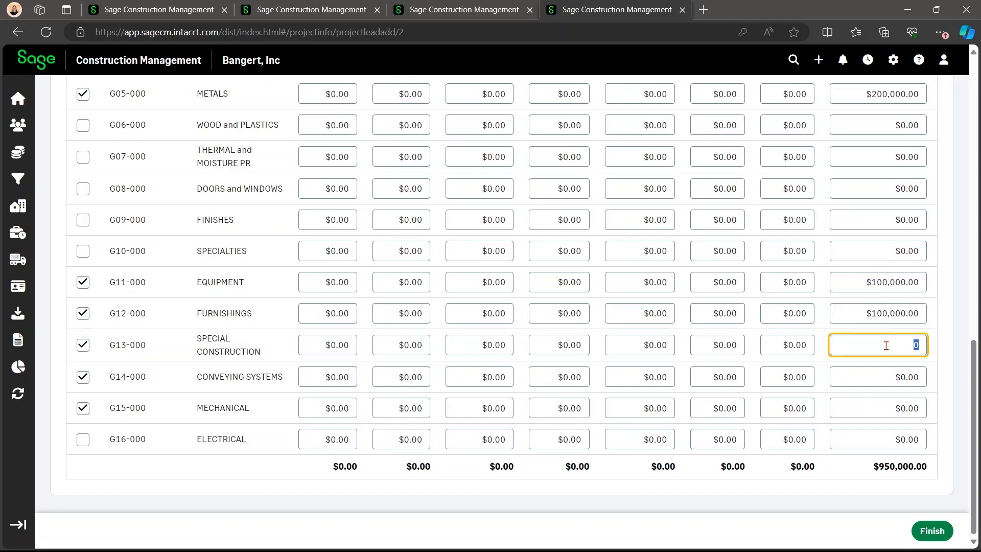
pyautogui.write('100000')
pyautogui.click(878, 377)
pyautogui.write('100000')
pyautogui.click(881, 410)
pyautogui.write('100000')
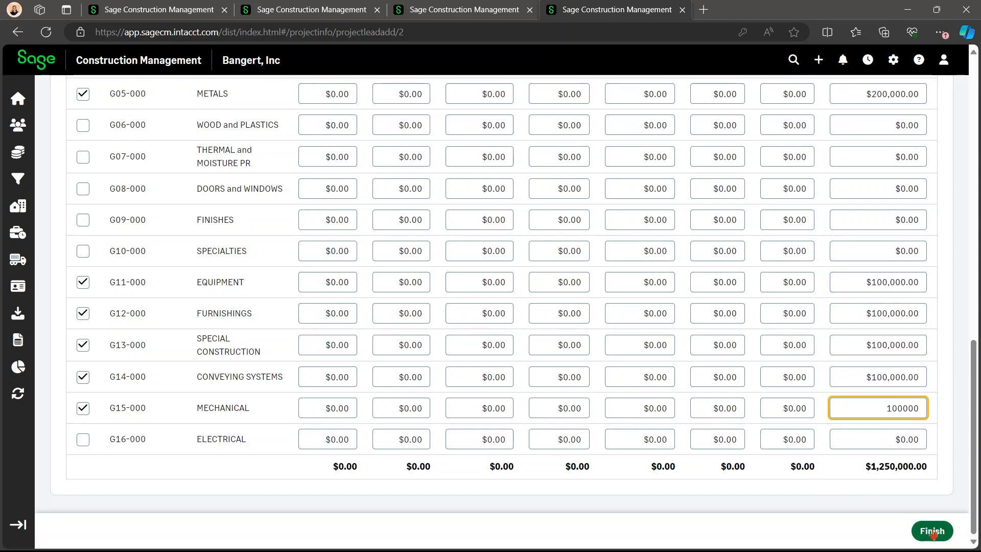
# Step: Review the entered prime contract amounts, finish Gym's project wizard, and dismiss the wizard status
pyautogui.scroll(12, 824, 362)
pyautogui.scroll(-7, 823, 363)
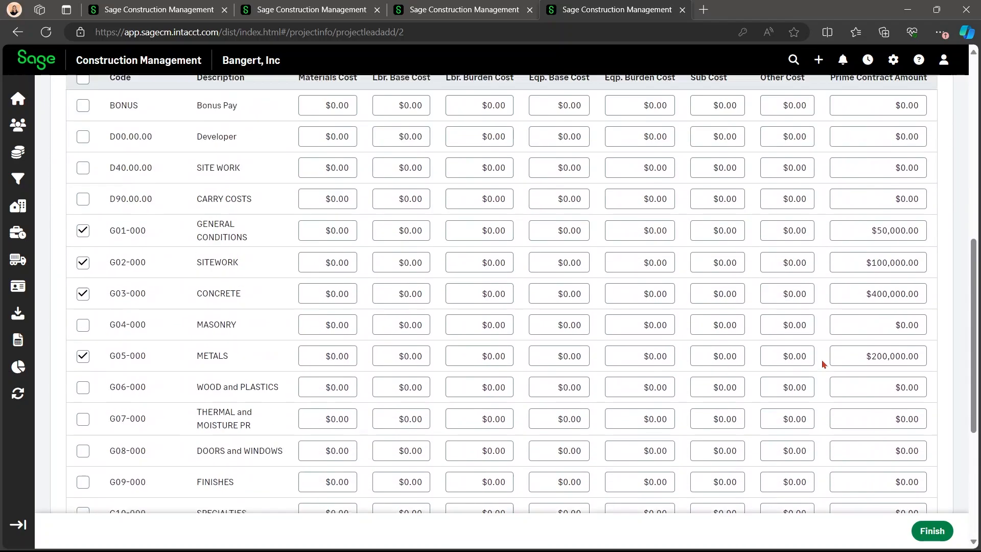
pyautogui.scroll(-5, 823, 363)
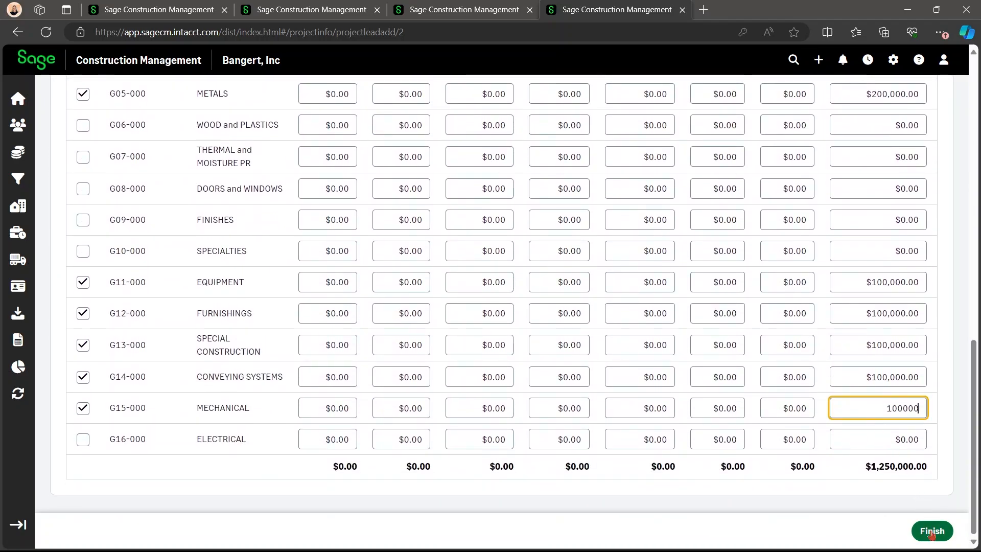
pyautogui.click(931, 532)
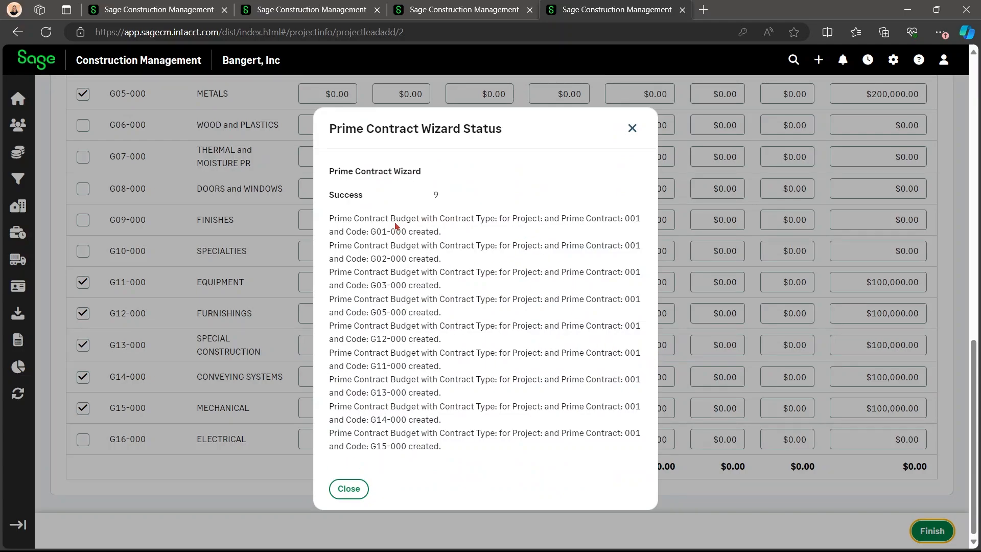
pyautogui.click(632, 128)
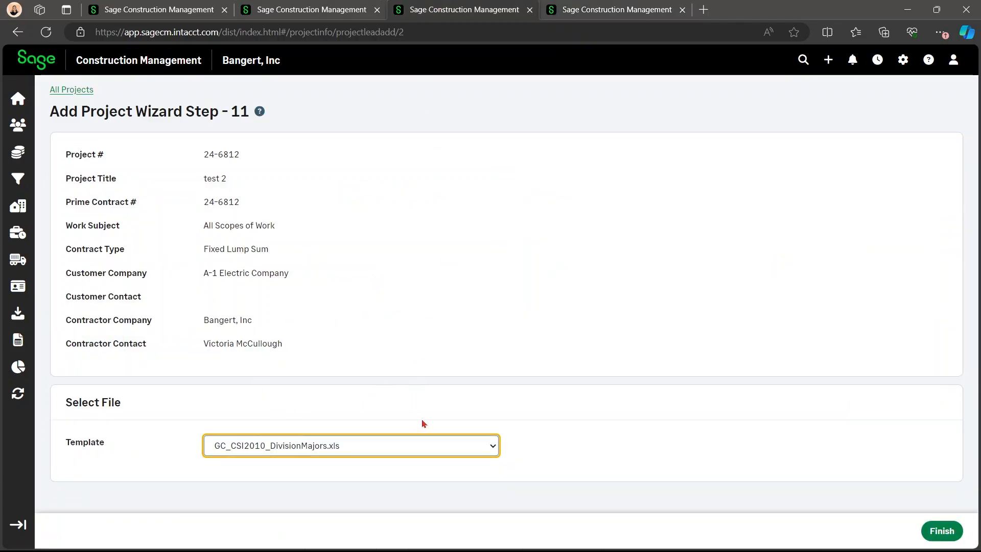
# Step: Try to create the test 2 project's prime contract from the GC_CSI2010_DivisionMajors.xls template, and dismiss the wizard status
pyautogui.click(941, 530)
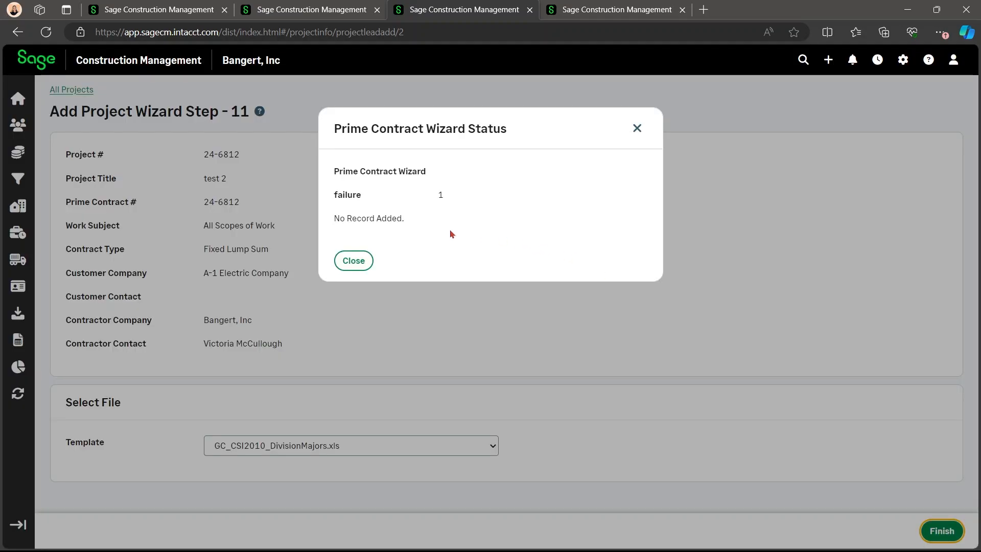
pyautogui.click(361, 262)
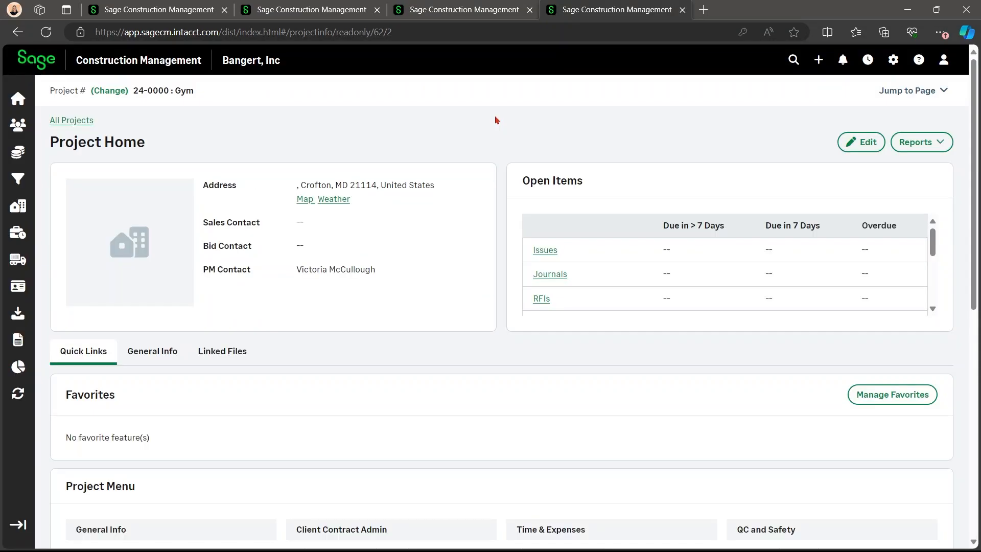